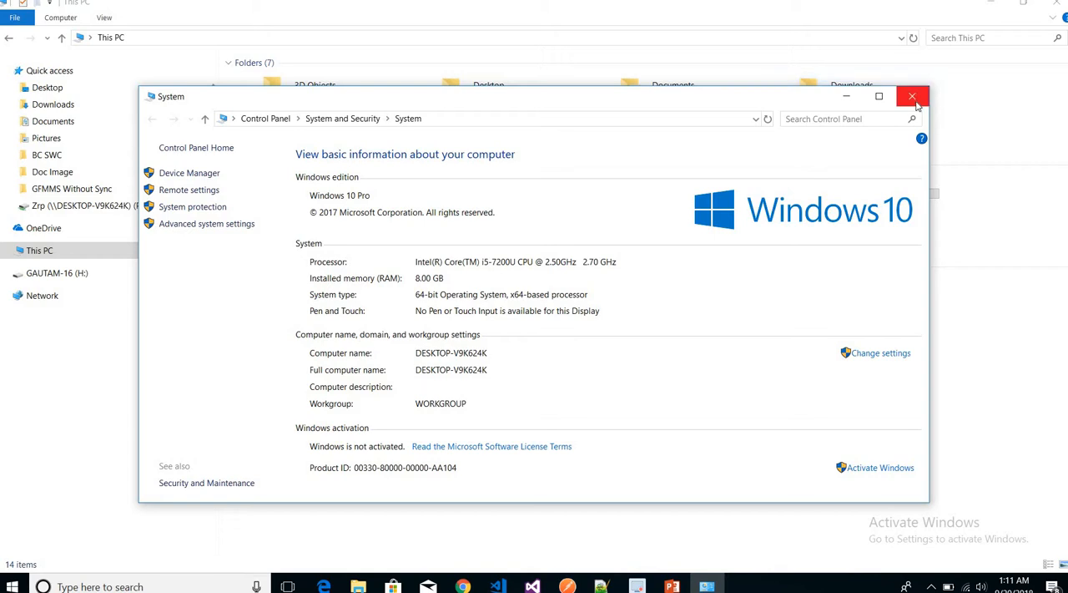
# Close the System information window and search the web in a new Chrome tab for "pycharm for windows free download".
pyautogui.click(917, 102)
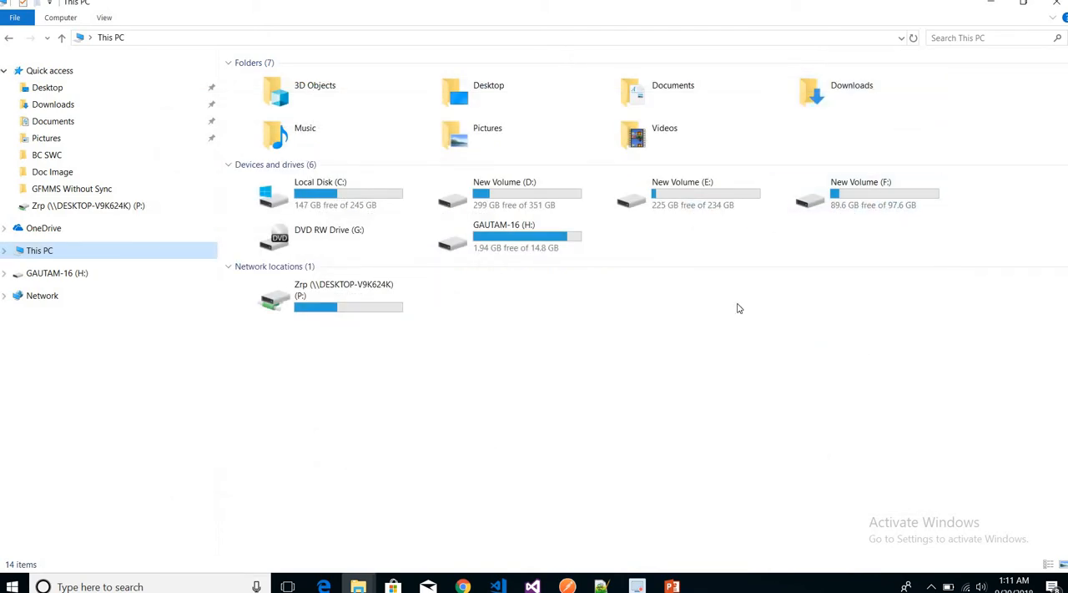
pyautogui.hotkey('alt', 'Tab')
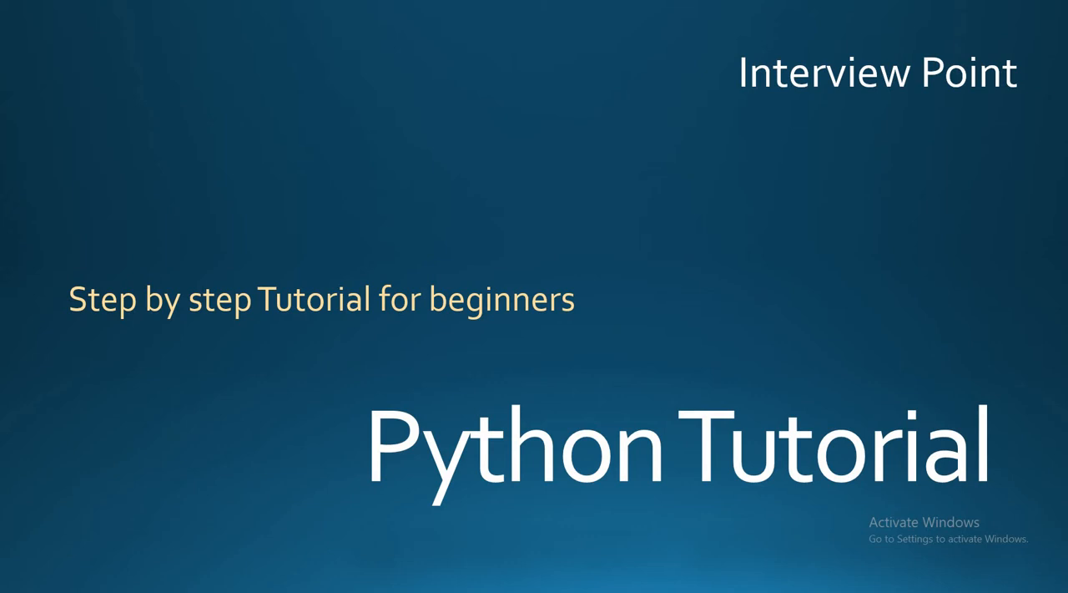
pyautogui.hotkey('alt', 'Tab')
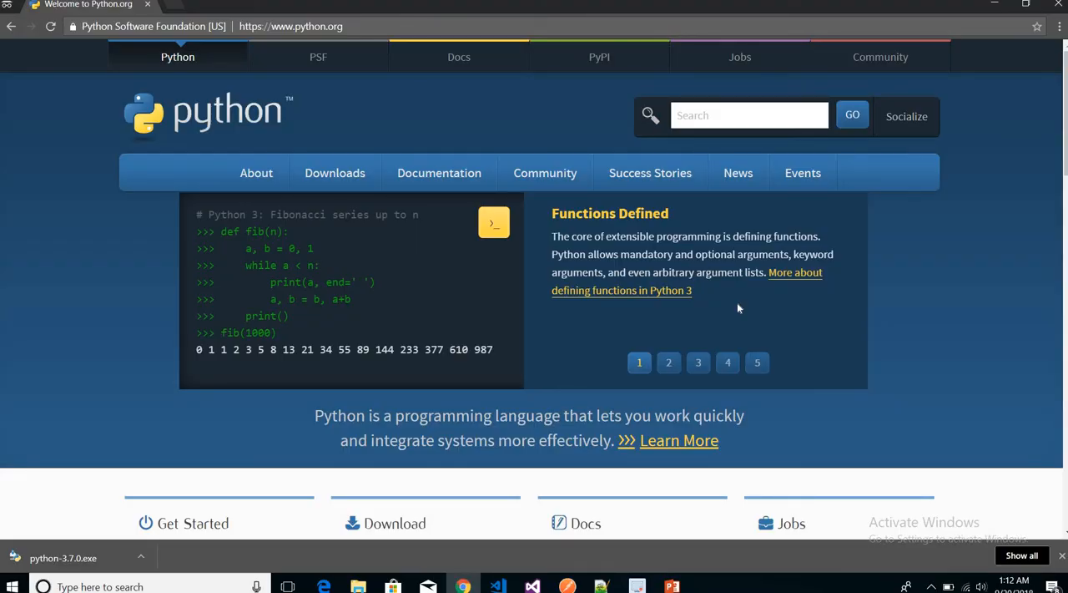
pyautogui.hotkey('ctrl', 't')
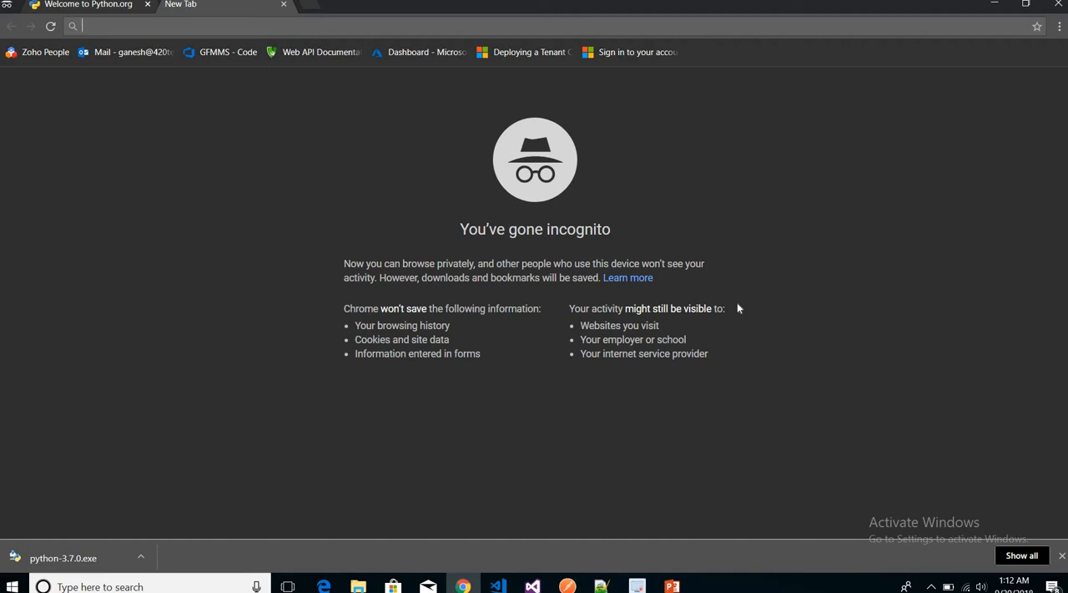
pyautogui.write('pycharm')
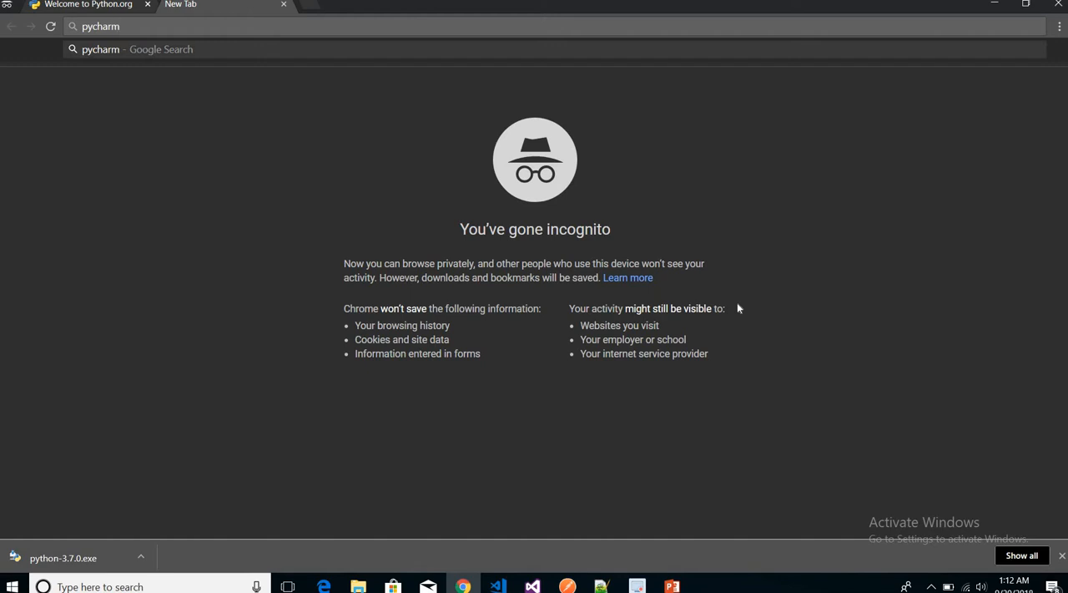
pyautogui.write(' for wind')
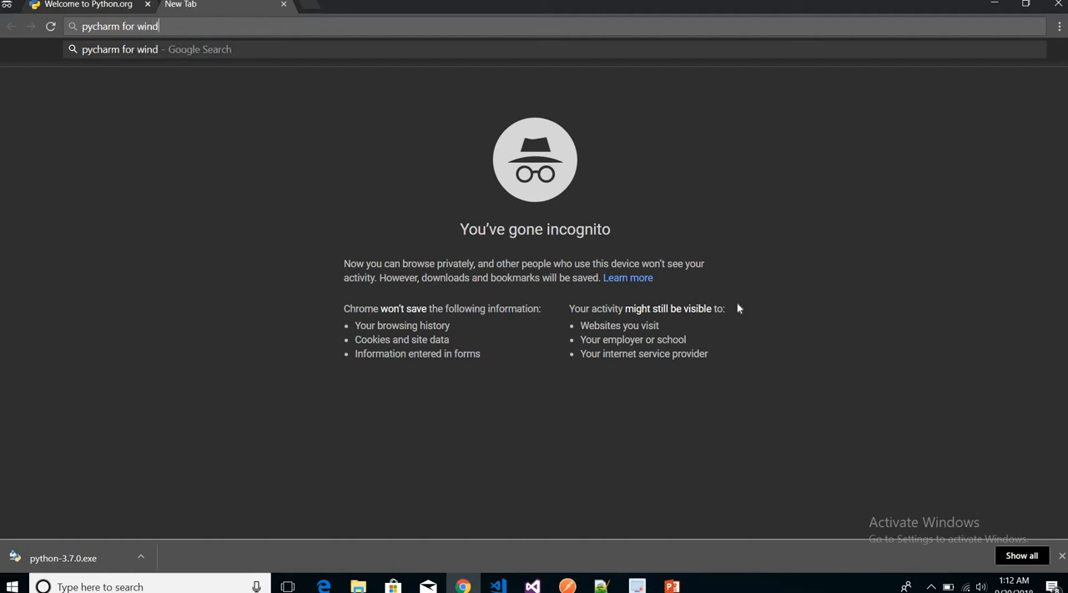
pyautogui.write('ows ')
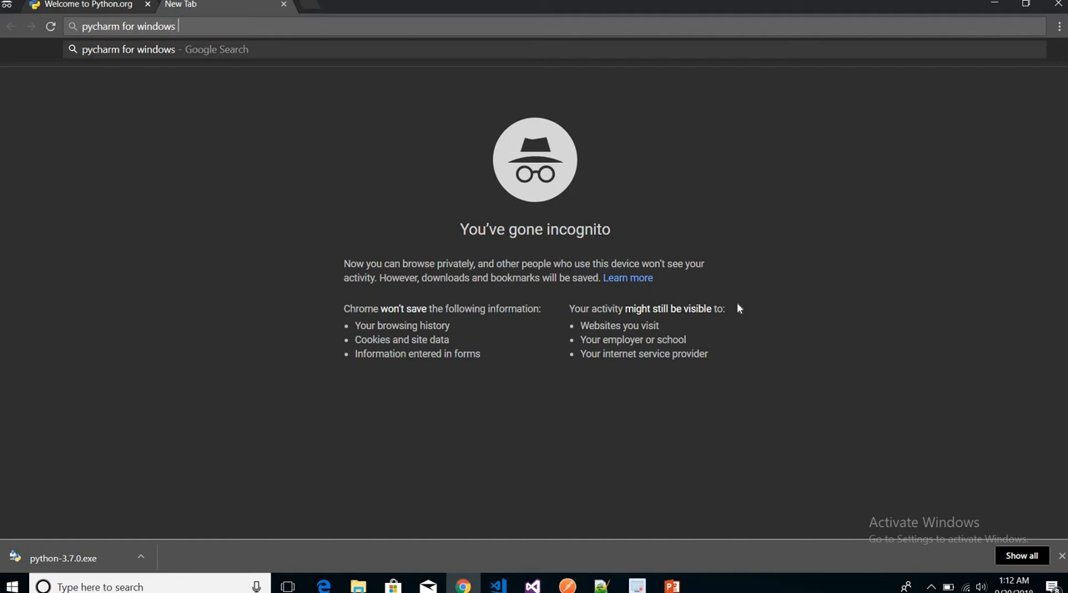
pyautogui.write('free d')
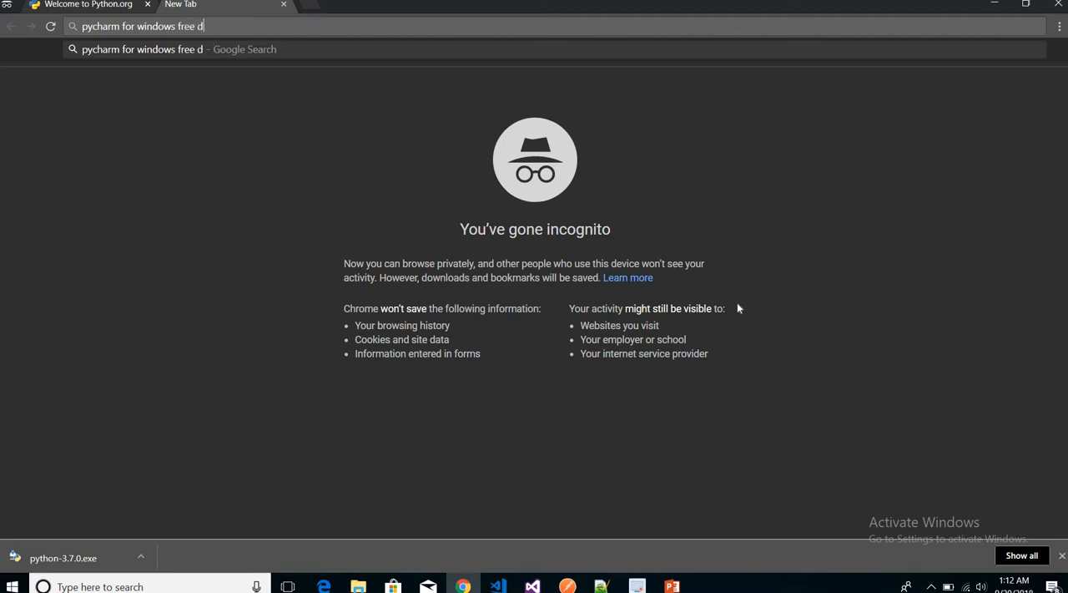
pyautogui.write('ownload')
pyautogui.press('Return')
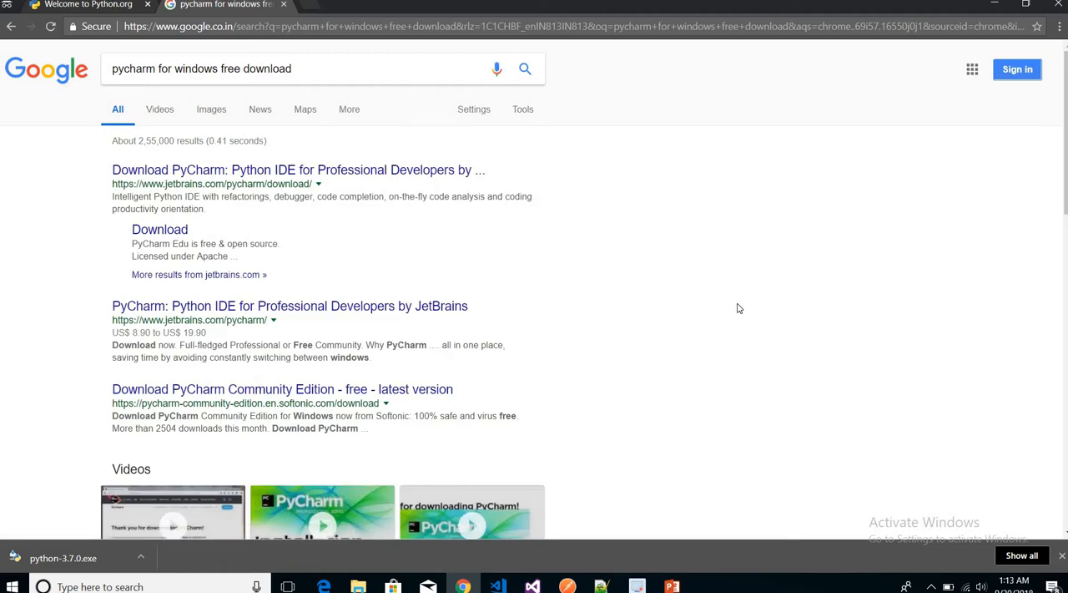
# Open the JetBrains PyCharm download page from the search results and download the Windows Community edition.
pyautogui.click(278, 173)
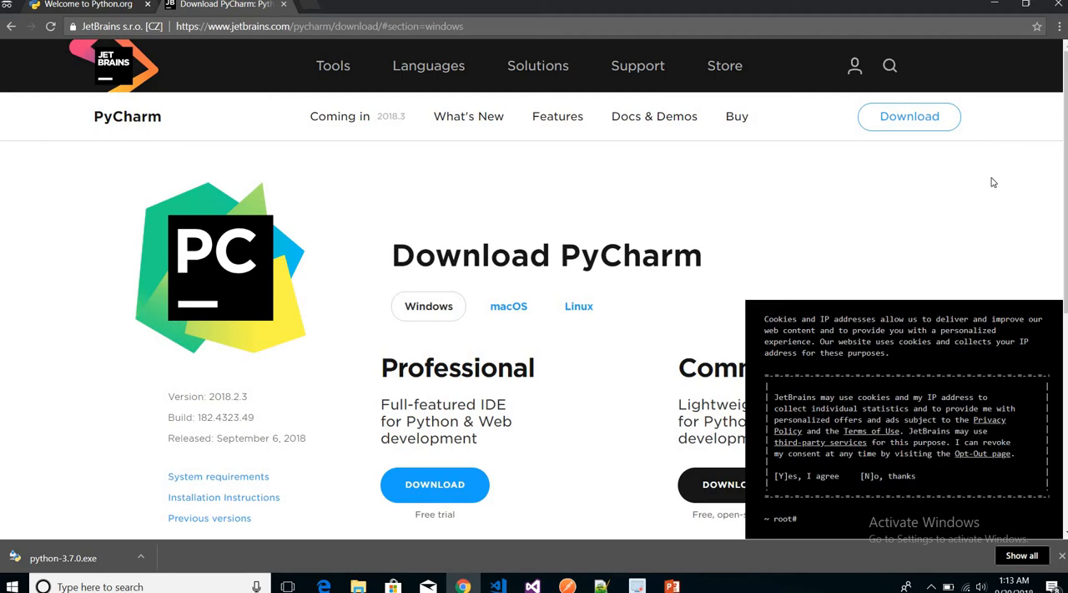
pyautogui.scroll(-2, 993, 182)
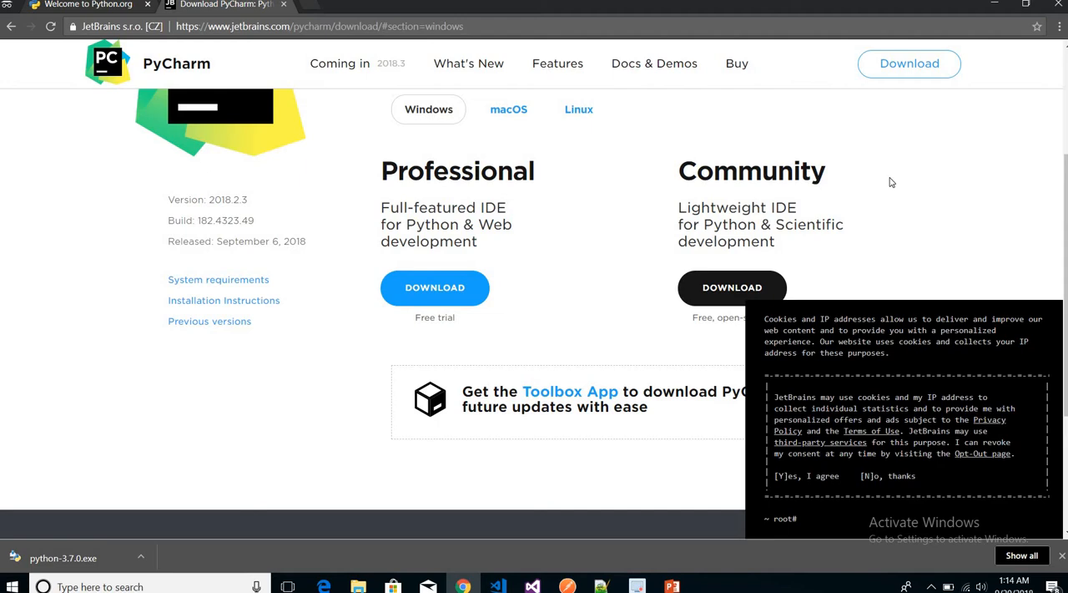
pyautogui.scroll(-1, 891, 182)
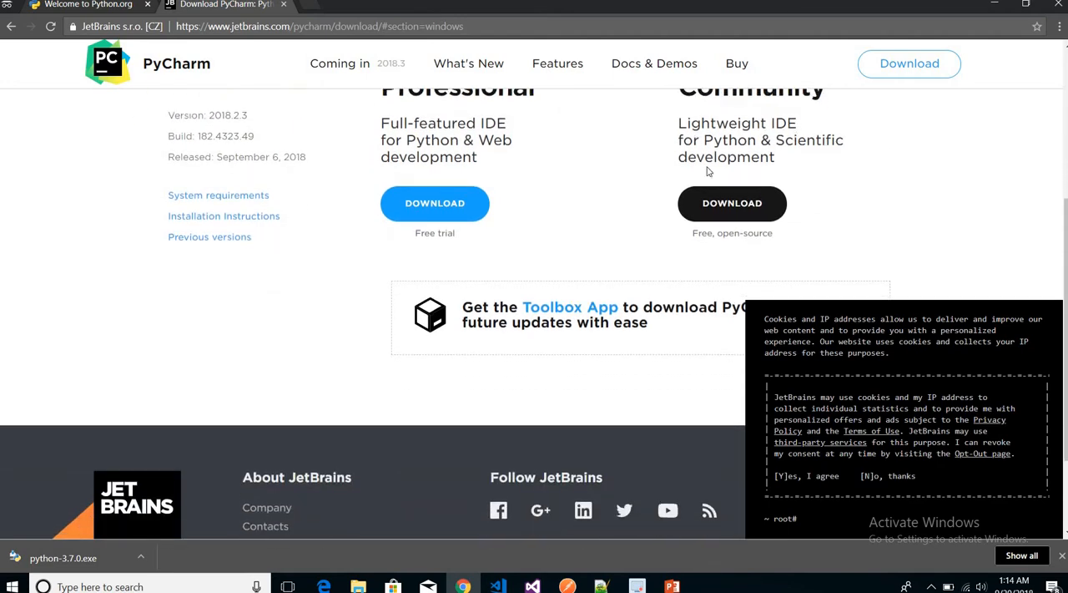
pyautogui.click(737, 214)
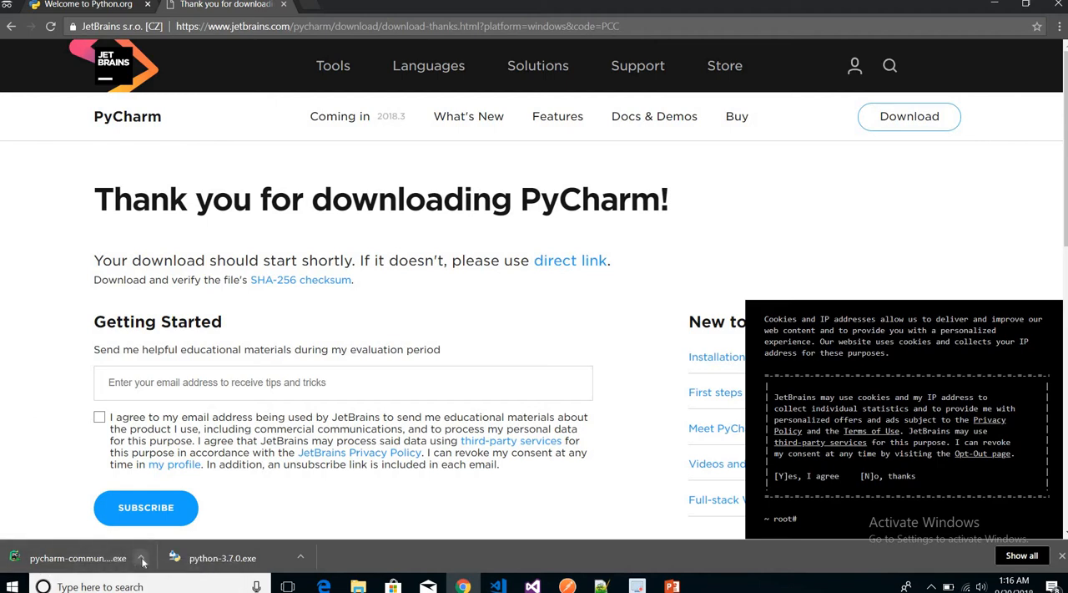
# Show the downloaded PyCharm Community installer in its folder and launch pycharm-community-2018.2.3.
pyautogui.click(142, 557)
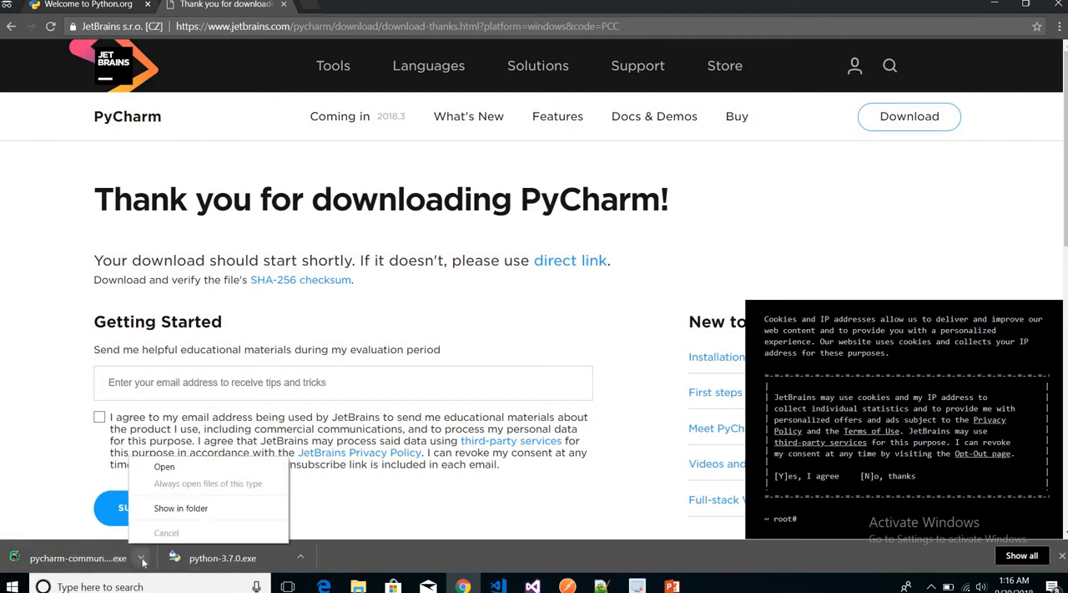
pyautogui.click(178, 514)
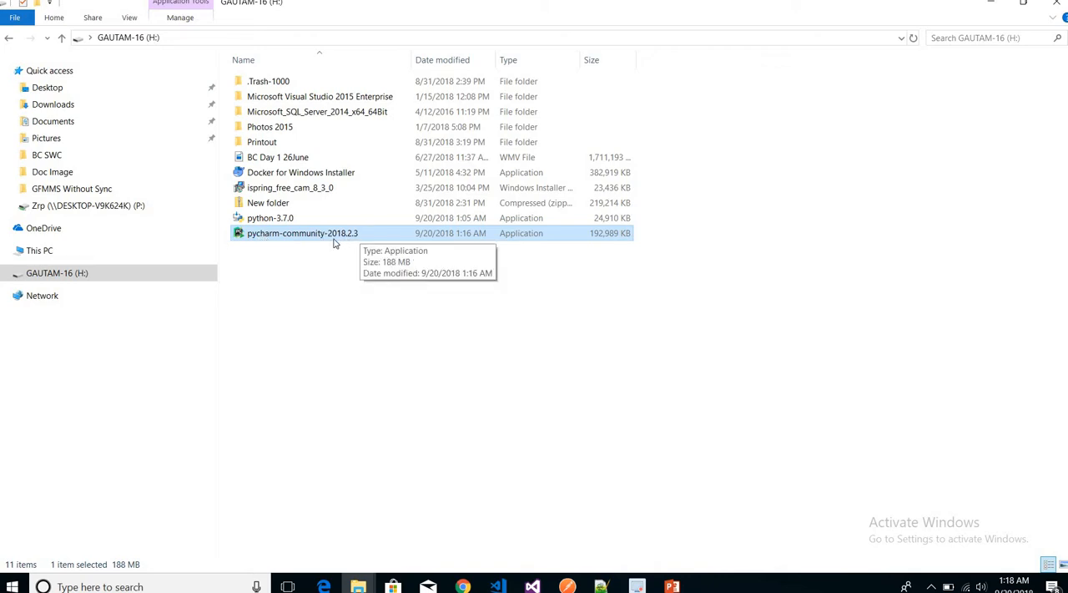
pyautogui.doubleClick(378, 238)
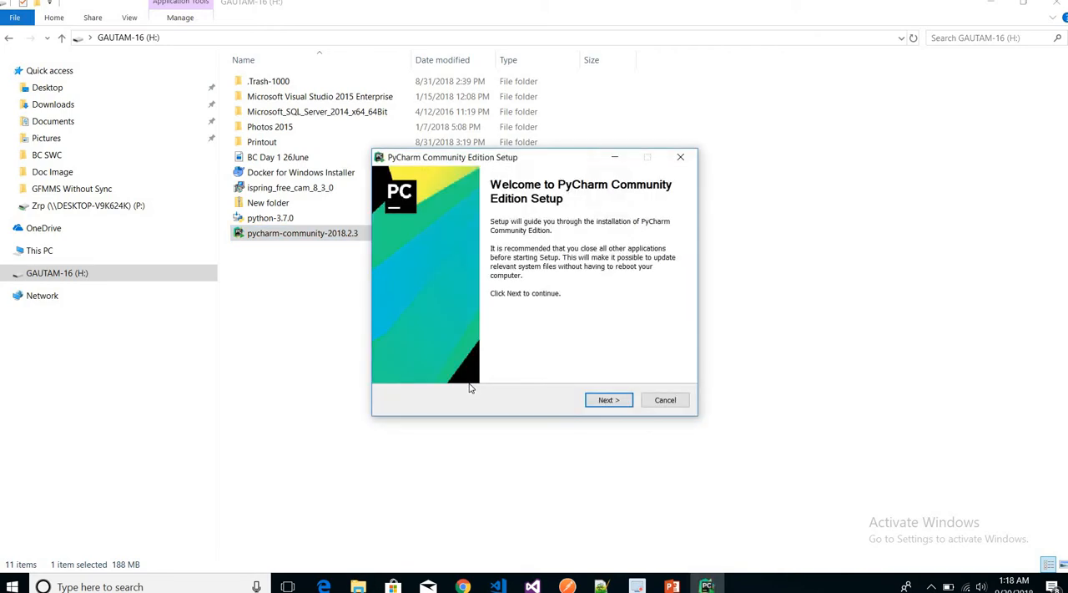
# Go through the PyCharm setup with the default destination folder and installation options, and start the installation.
pyautogui.click(610, 403)
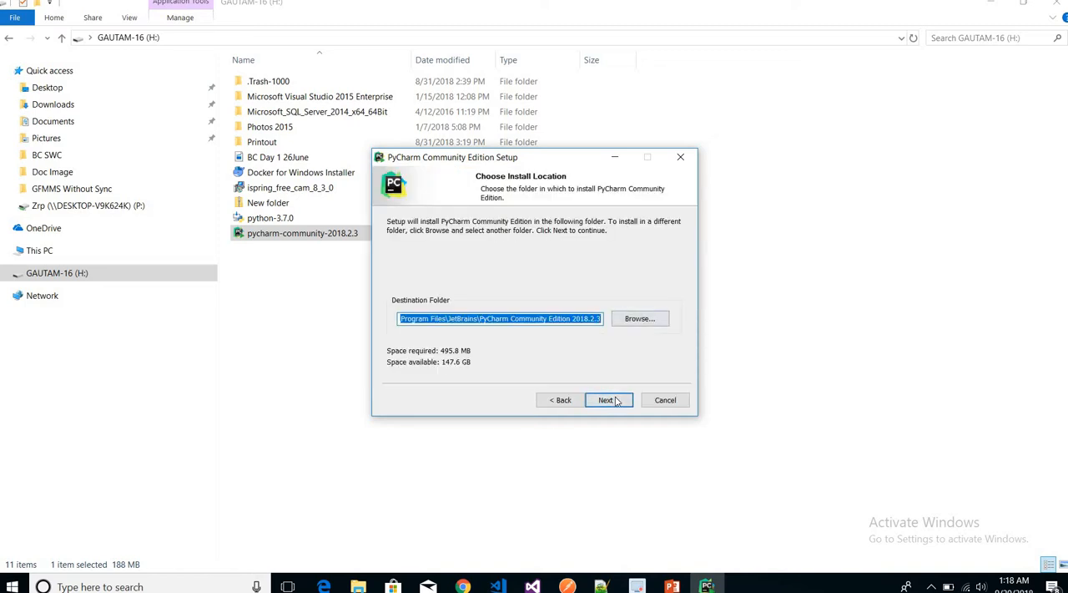
pyautogui.click(612, 406)
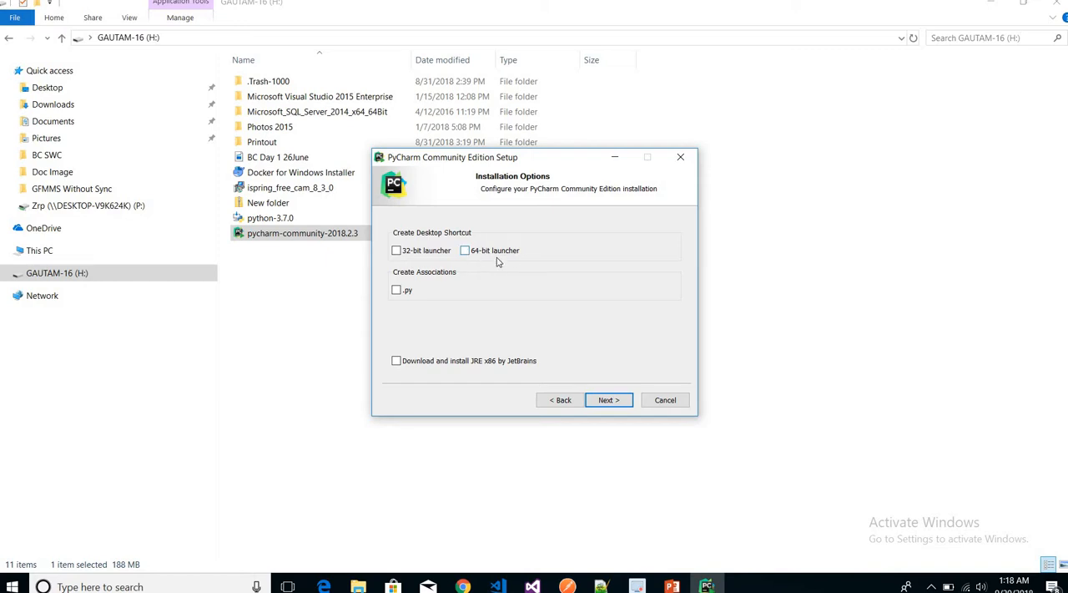
pyautogui.click(607, 400)
pyautogui.click(608, 399)
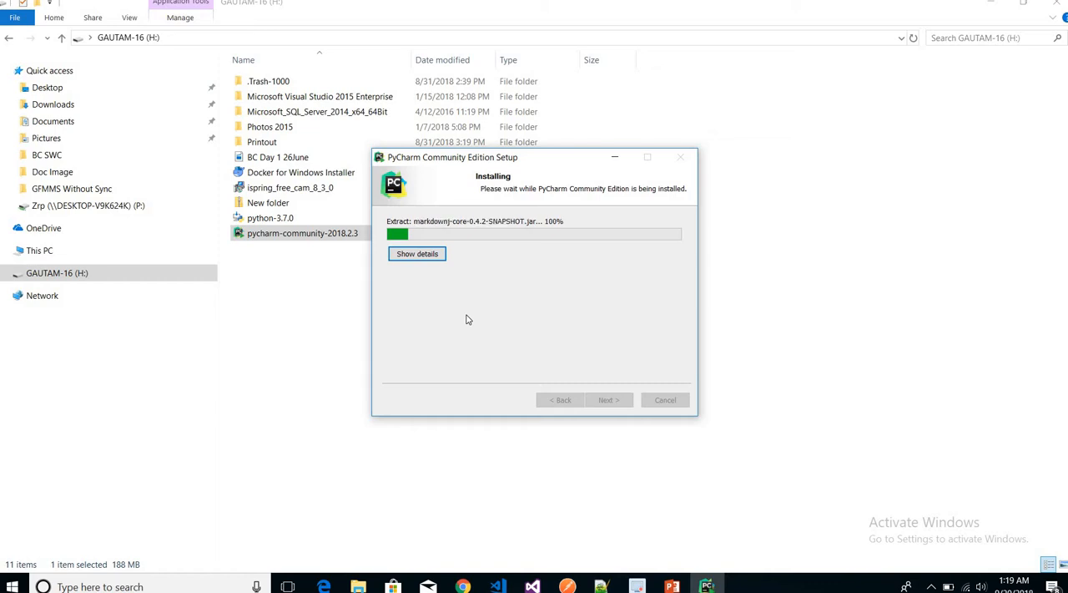
# Return to the PyCharm setup window and finish the setup without running PyCharm.
pyautogui.click(276, 396)
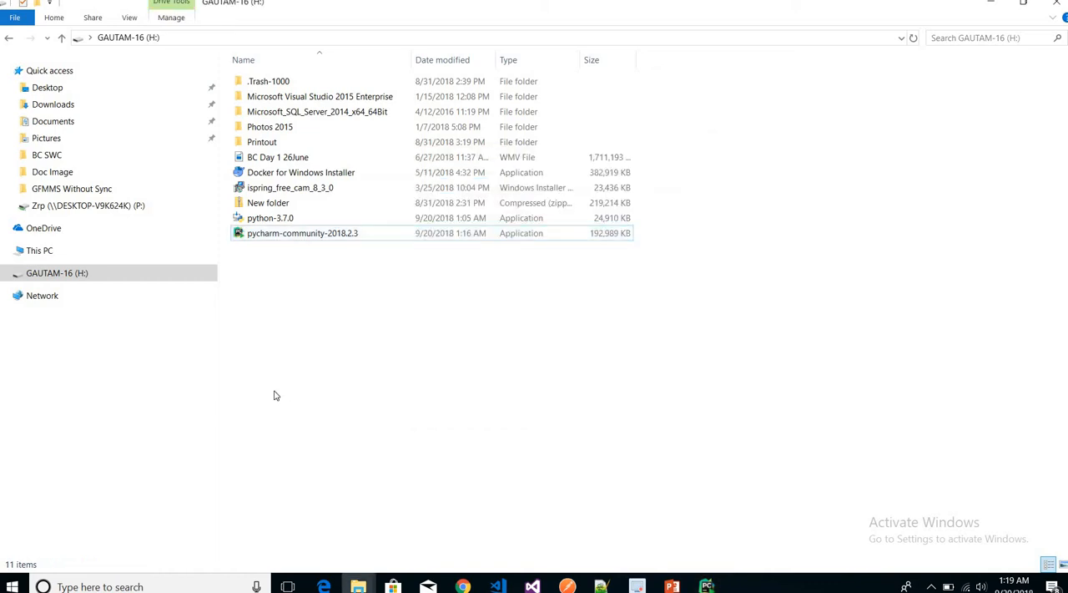
pyautogui.hotkey('alt', 'Tab')
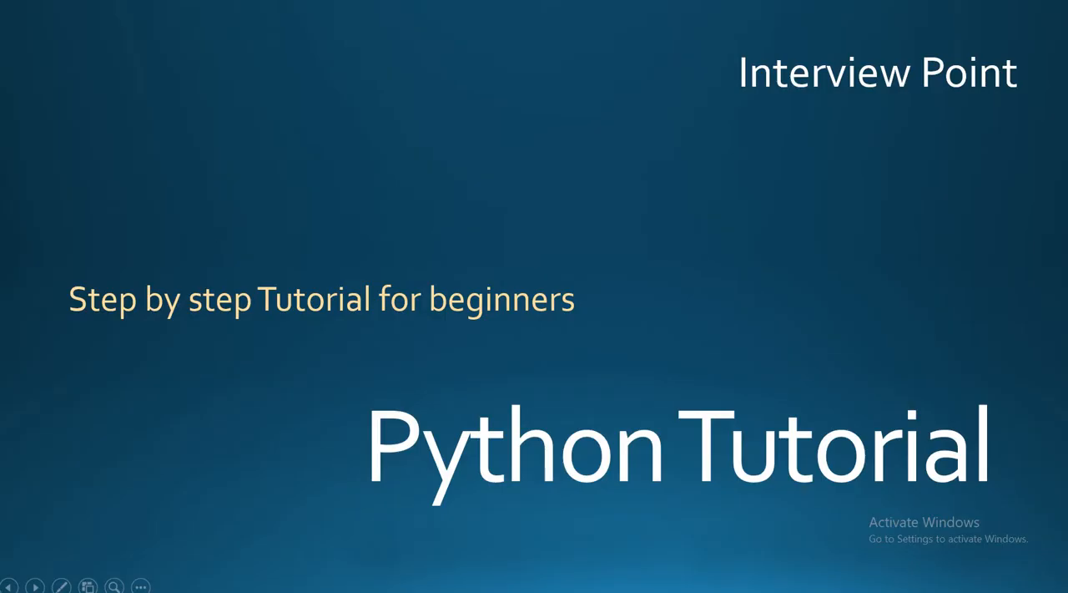
pyautogui.hotkey('alt', 'Tab')
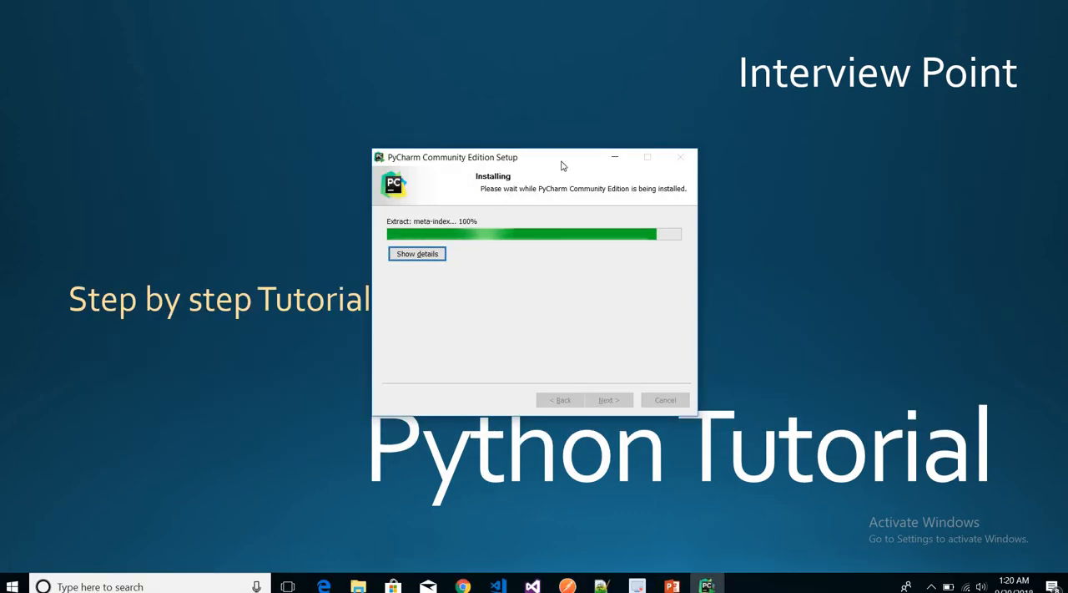
pyautogui.moveTo(561, 160); pyautogui.dragTo(482, 125)
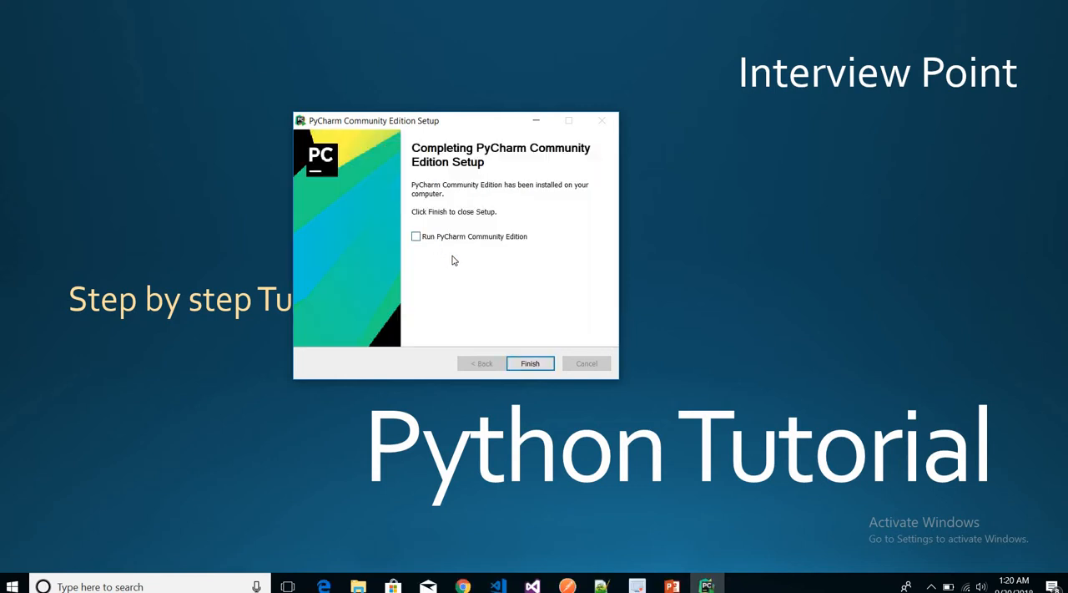
pyautogui.click(531, 364)
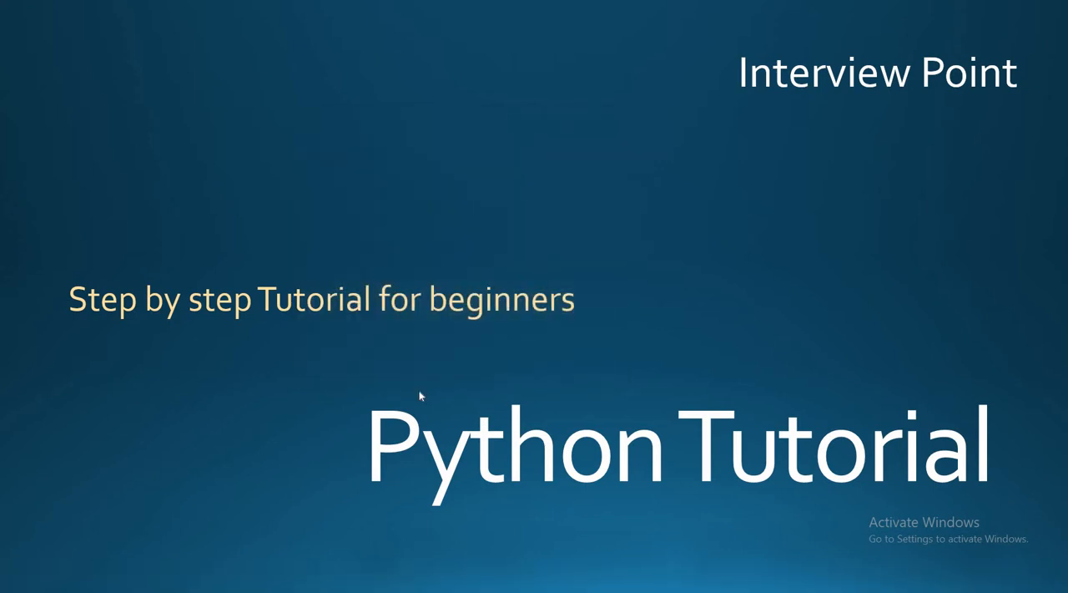
# Search Windows for "pycharm" and launch JetBrains PyCharm Community Edition 2018.2.3.
pyautogui.hotkey('alt', 'Tab')
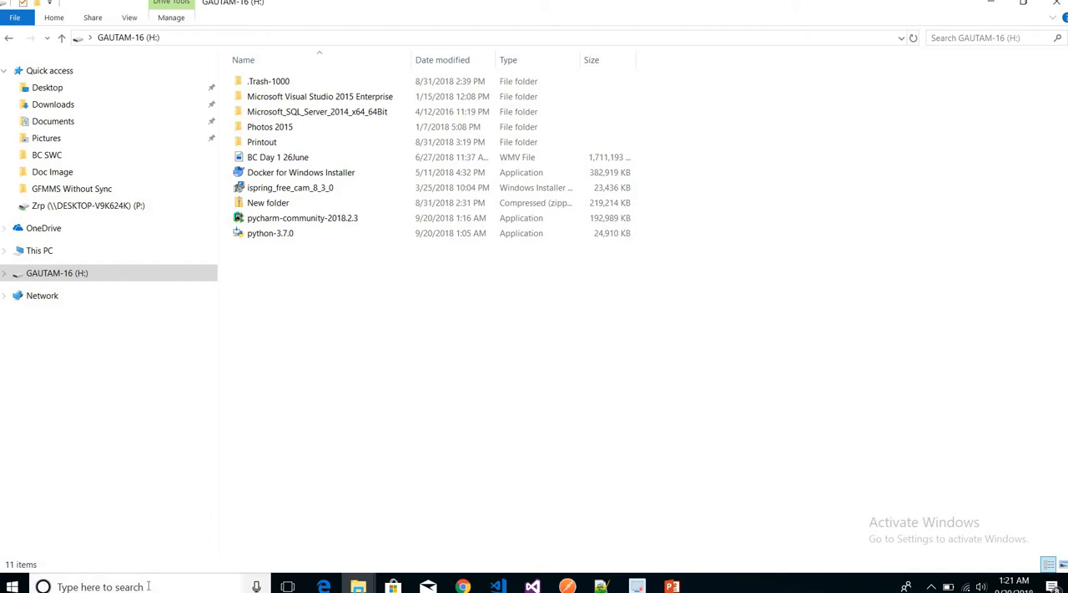
pyautogui.click(149, 586)
pyautogui.write('p')
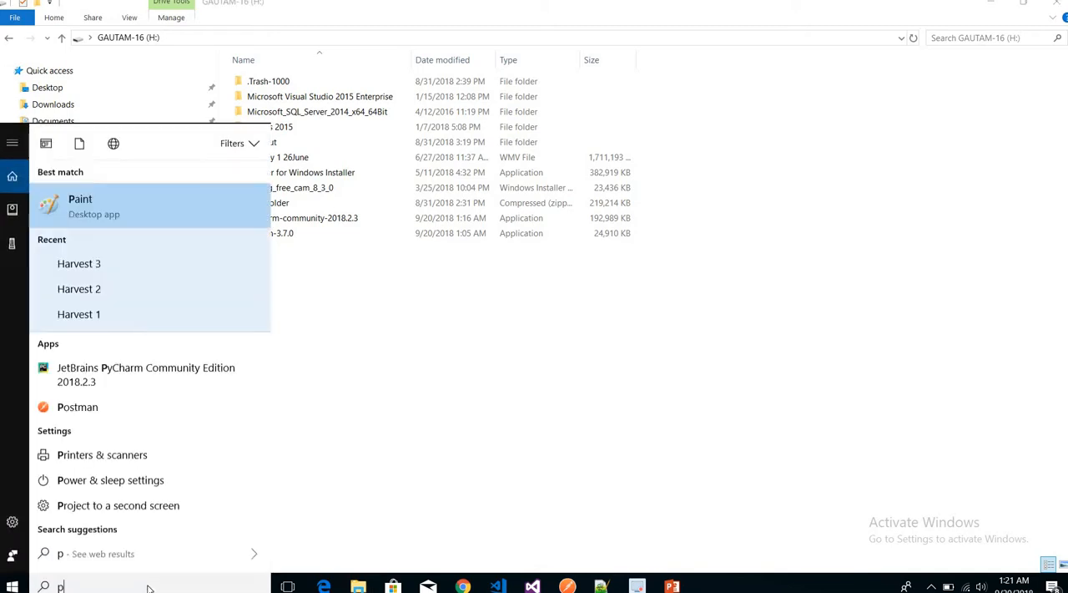
pyautogui.write('ycharm')
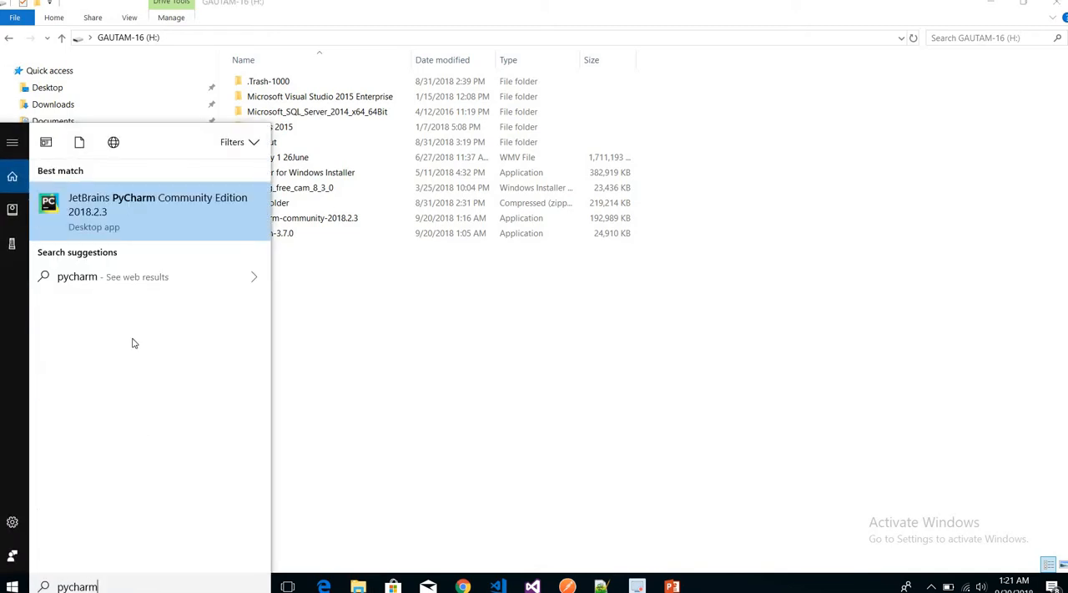
pyautogui.click(106, 212)
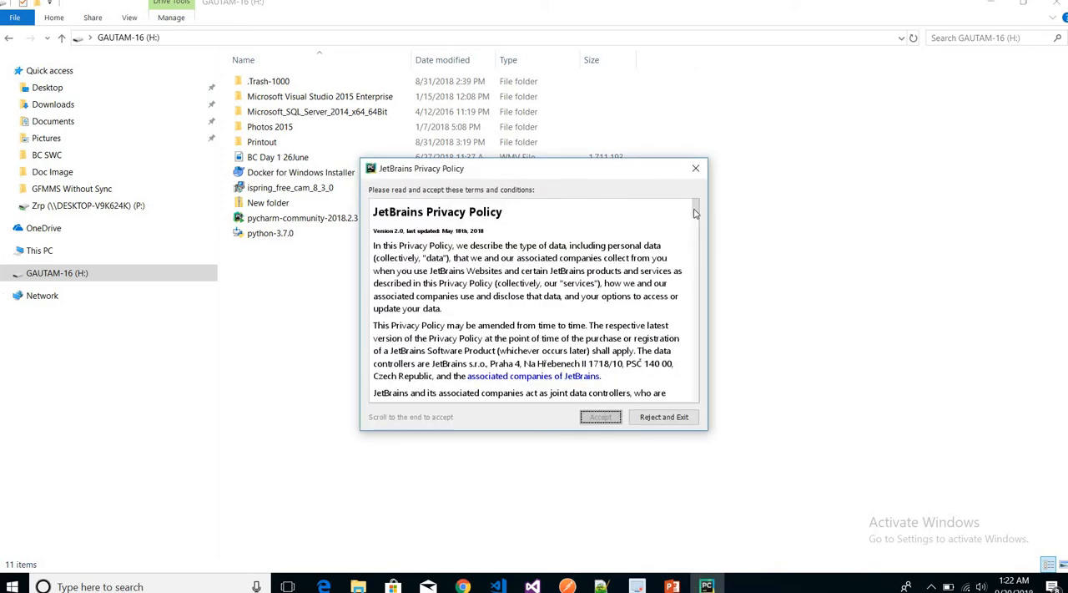
# Read to the end of the JetBrains Privacy Policy and accept it, and decline sending usage statistics.
pyautogui.moveTo(696, 223); pyautogui.dragTo(696, 407)
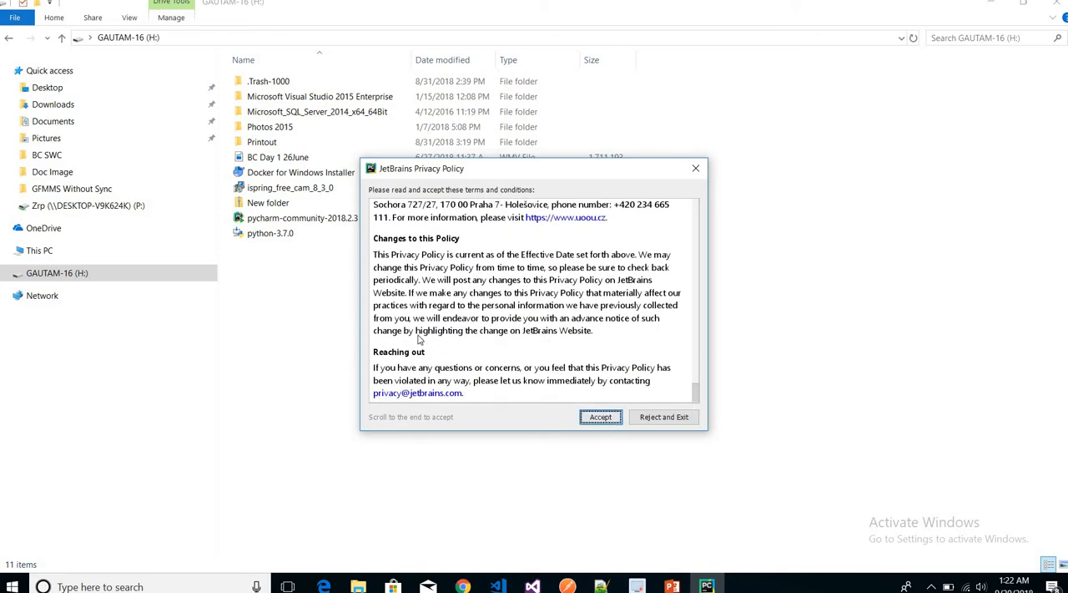
pyautogui.click(598, 419)
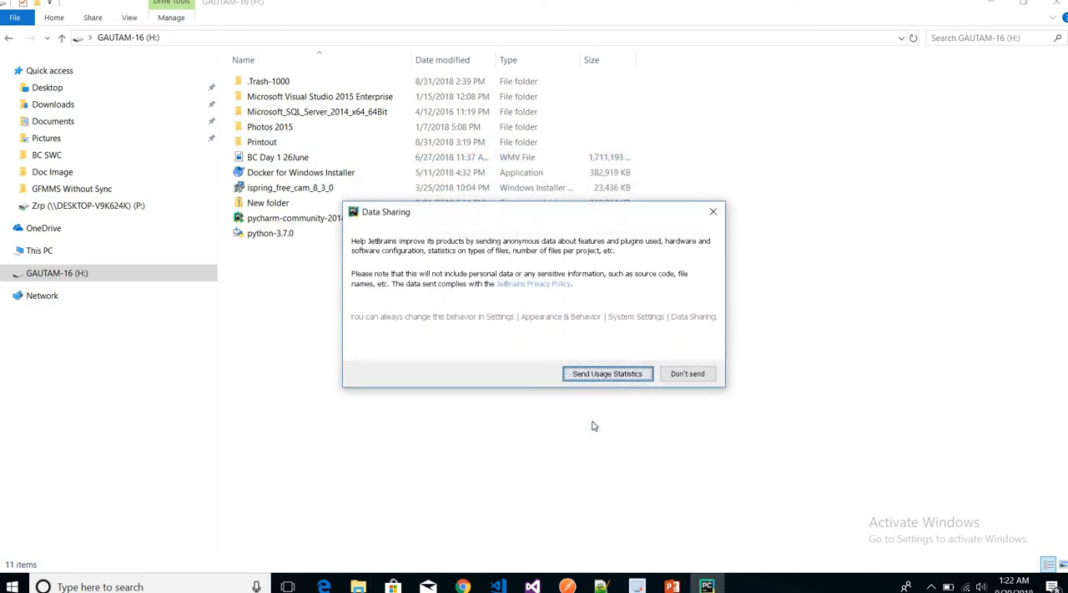
pyautogui.click(687, 374)
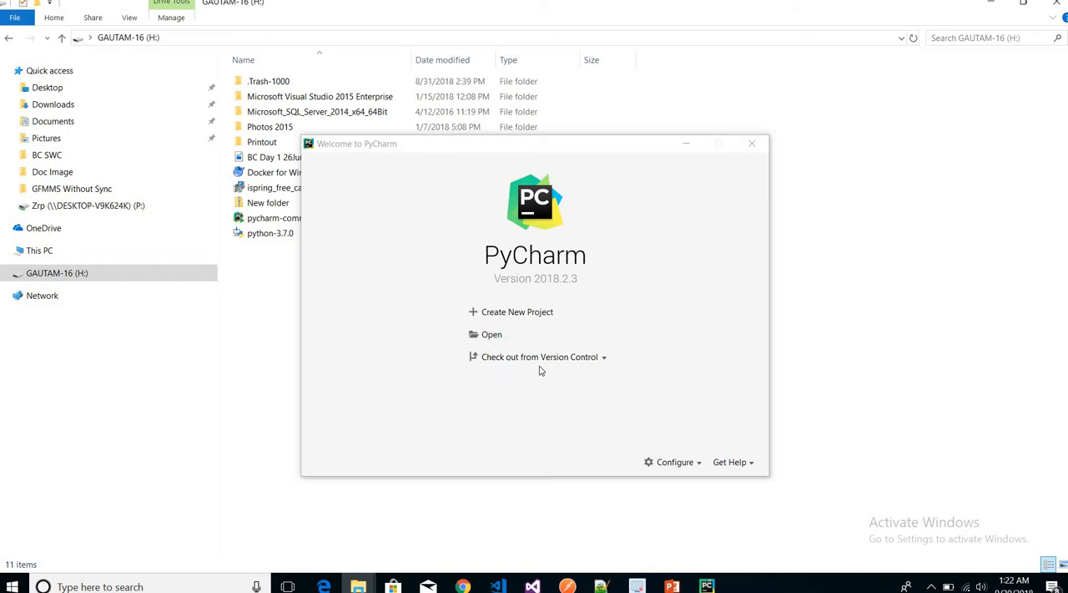
# Start a new PyCharm project, and in File Explorer create a folder named Python on the F: drive.
pyautogui.click(516, 316)
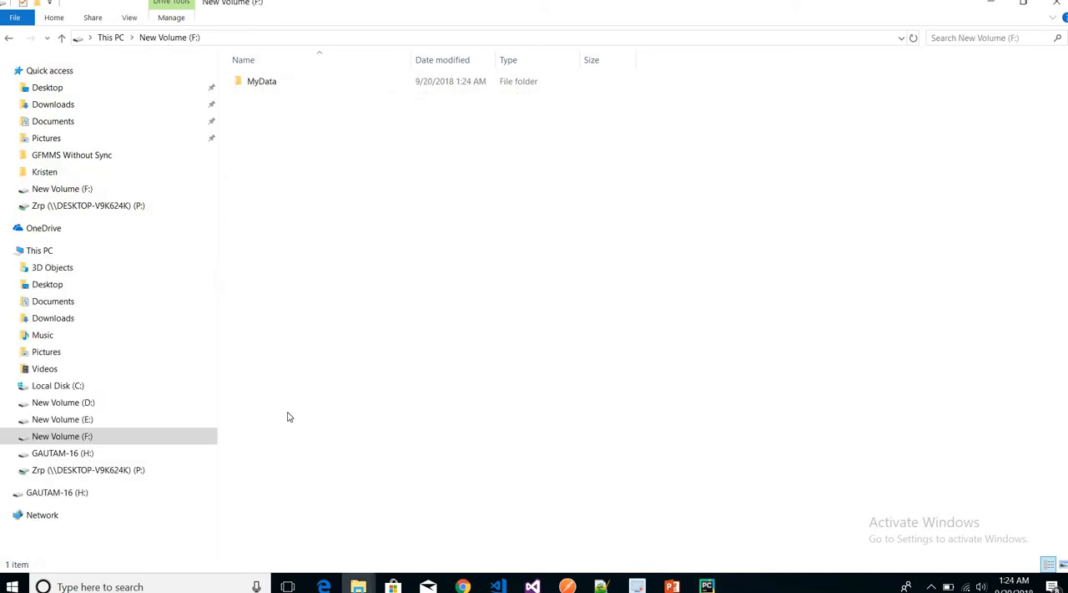
pyautogui.click(73, 438)
pyautogui.click(361, 166)
pyautogui.rightClick(361, 167)
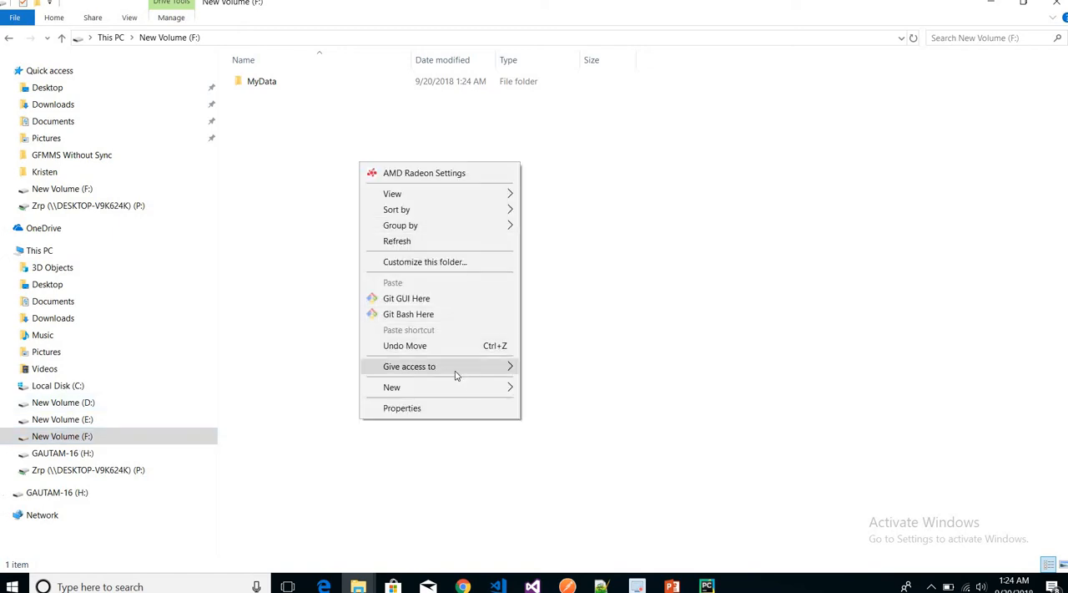
pyautogui.moveTo(481, 387)
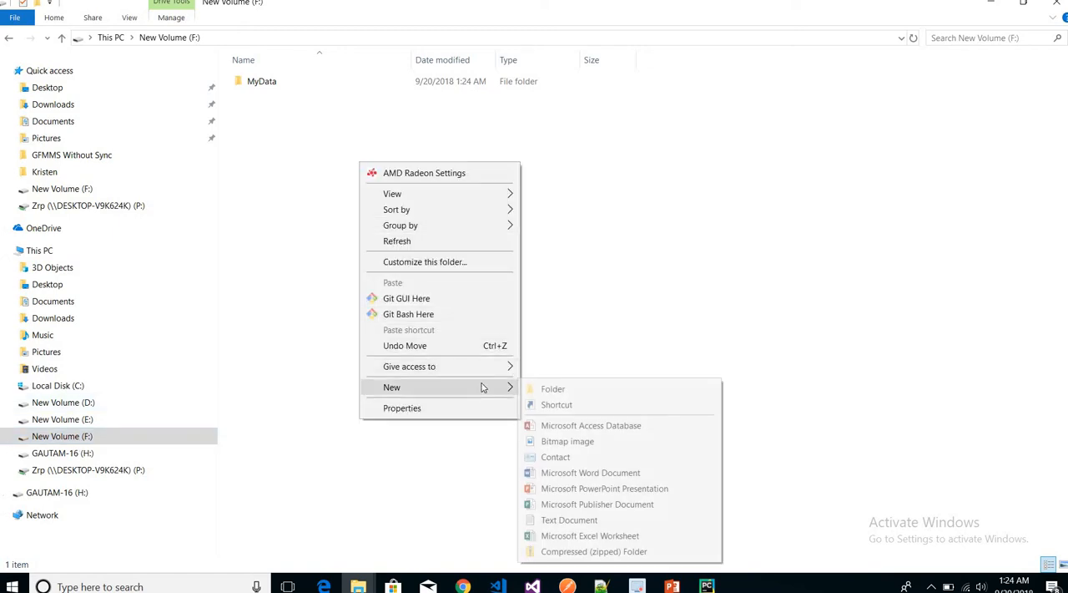
pyautogui.click(553, 389)
pyautogui.write('Python')
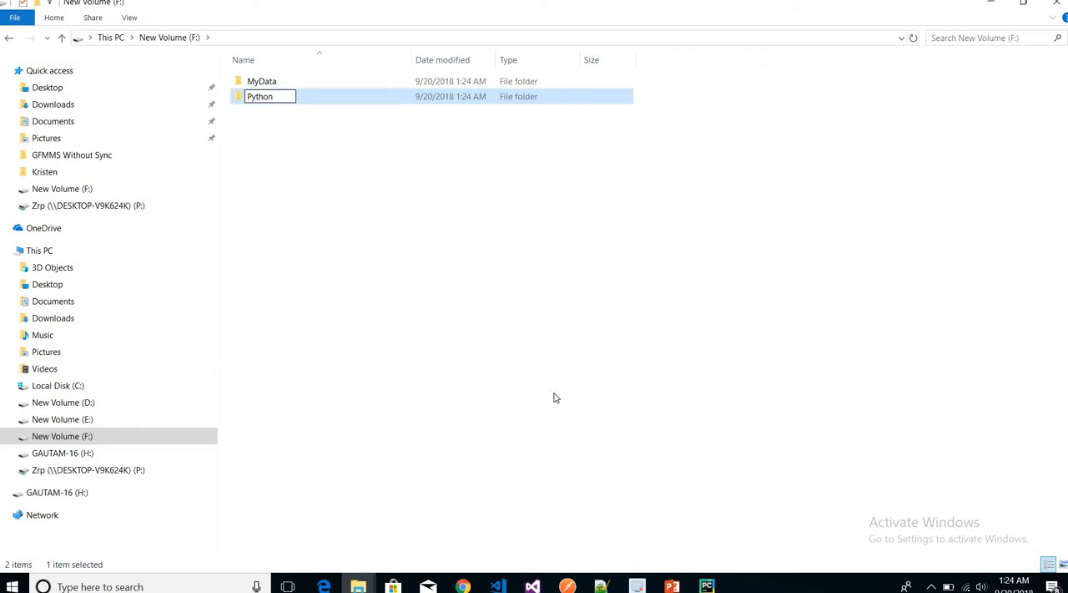
pyautogui.press('Return')
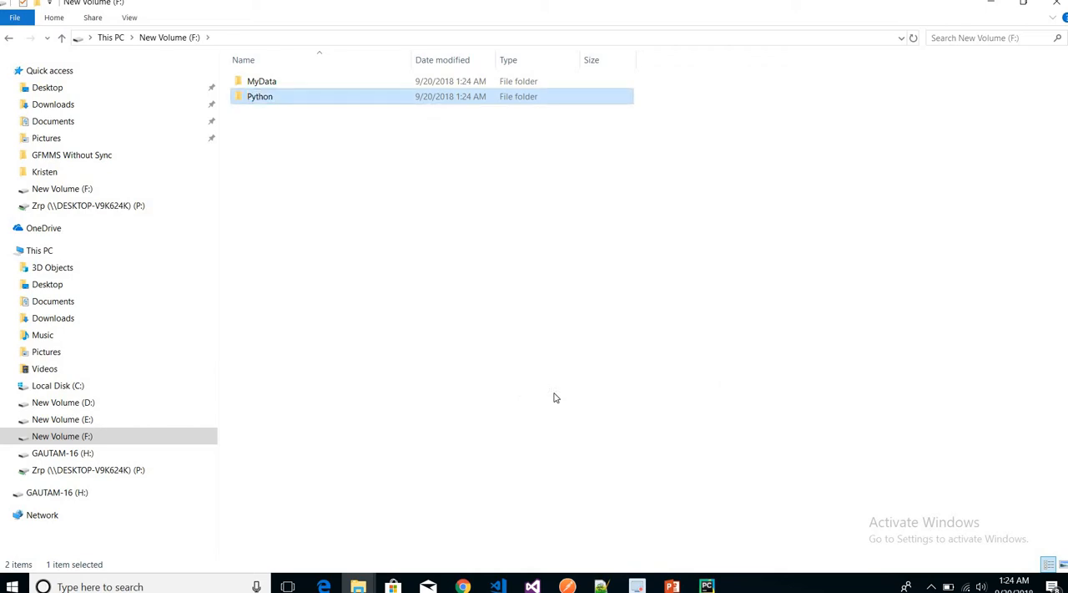
# Return to PyCharm's New Project window and set the project location to the F:\Python folder.
pyautogui.click(707, 586)
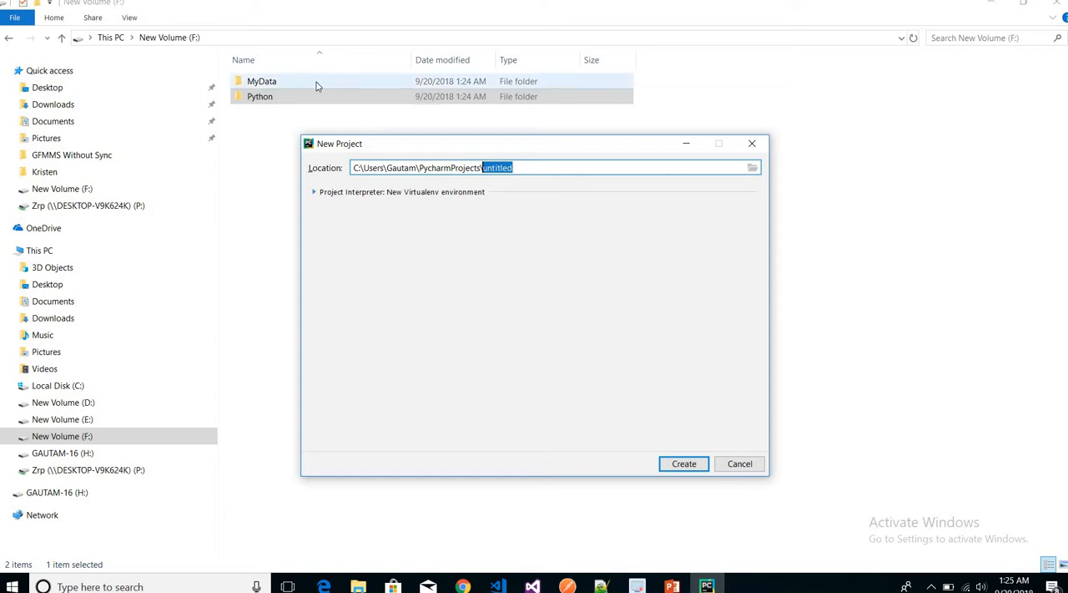
pyautogui.click(751, 171)
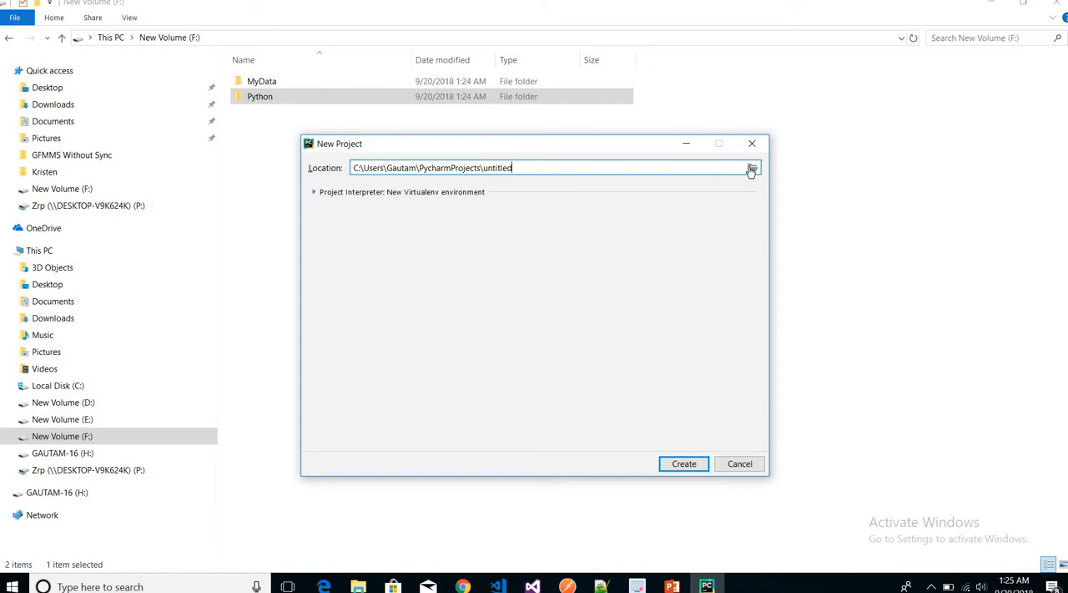
pyautogui.click(751, 171)
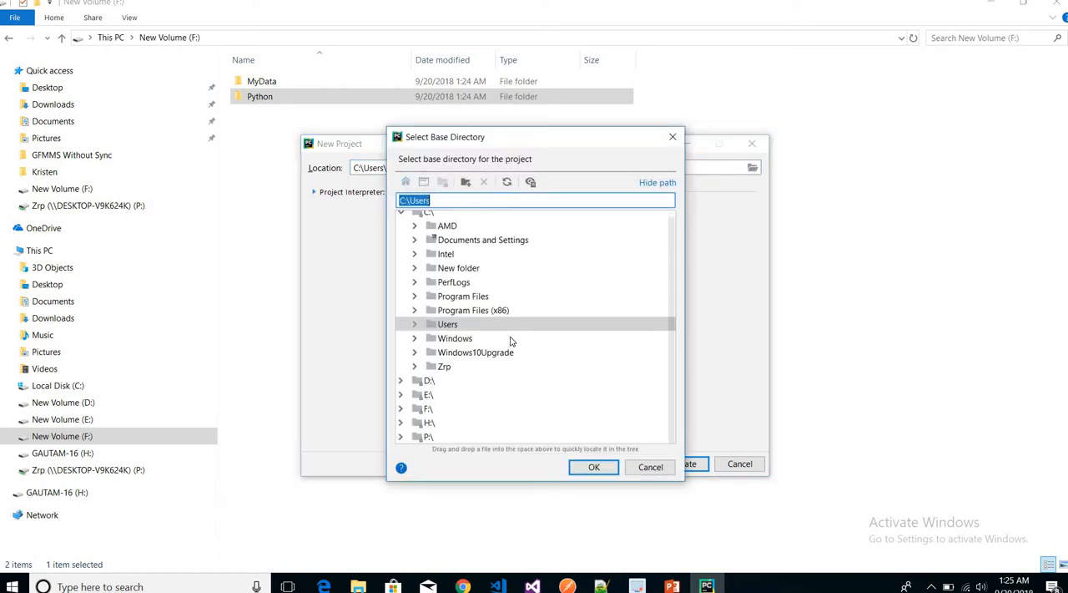
pyautogui.click(426, 410)
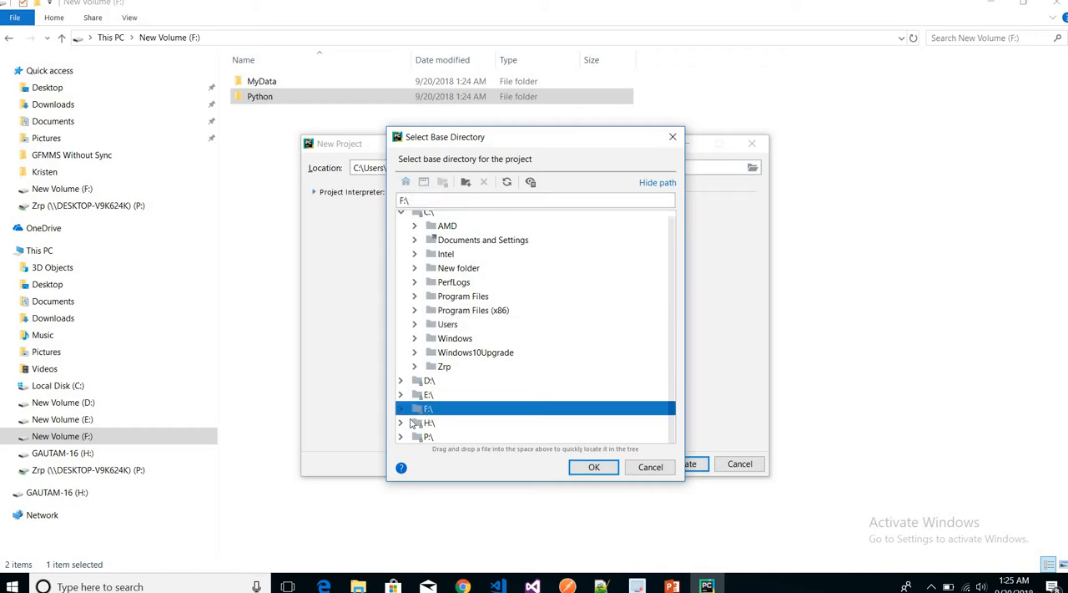
pyautogui.click(400, 409)
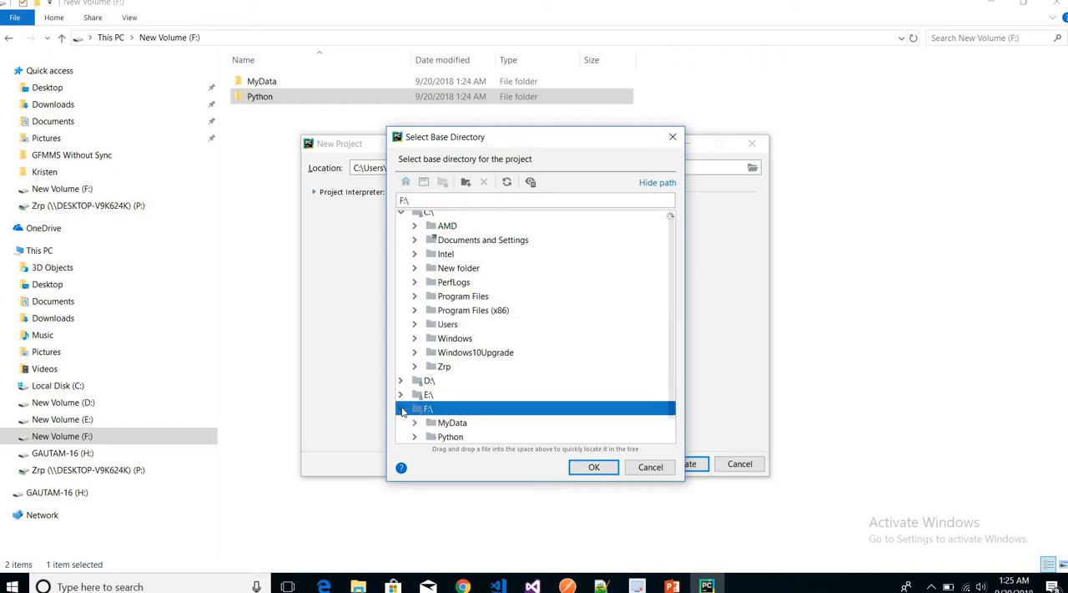
pyautogui.click(451, 436)
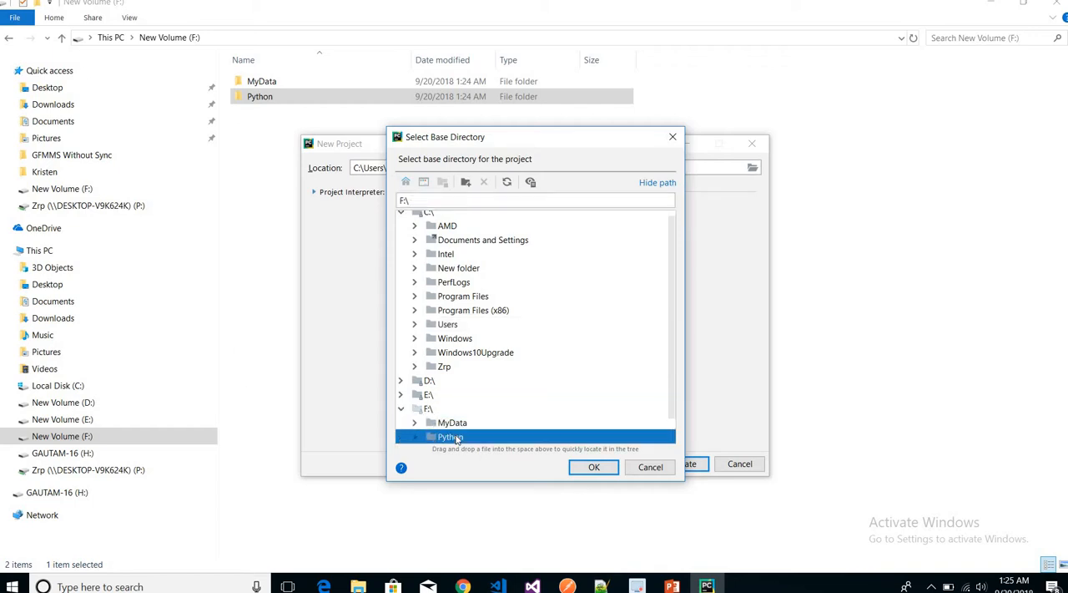
pyautogui.click(594, 473)
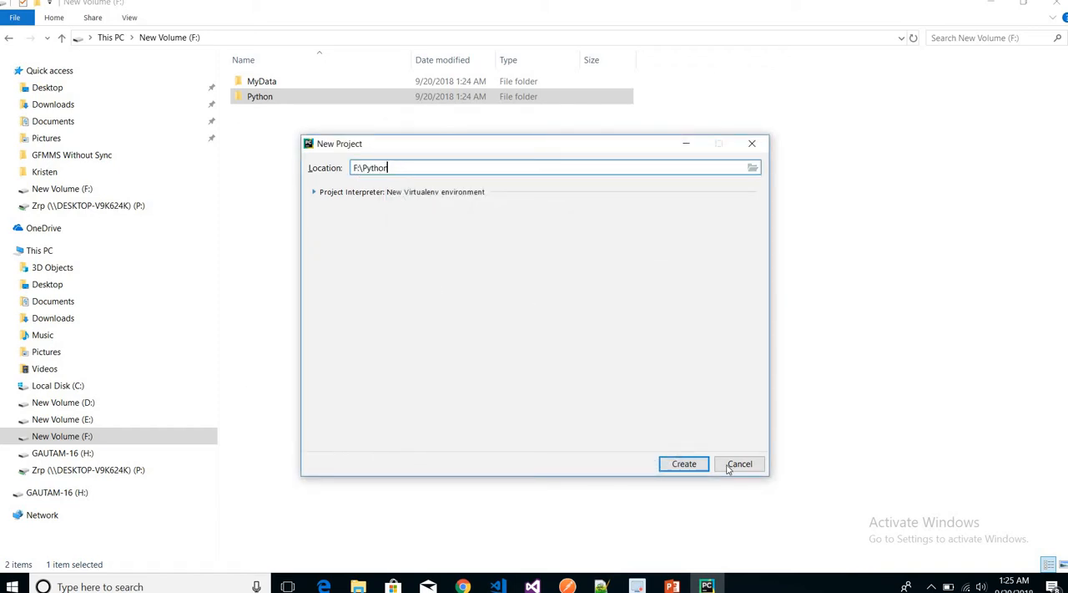
# Create the project with the default new Virtualenv environment and dismiss the Tip of the Day.
pyautogui.click(697, 469)
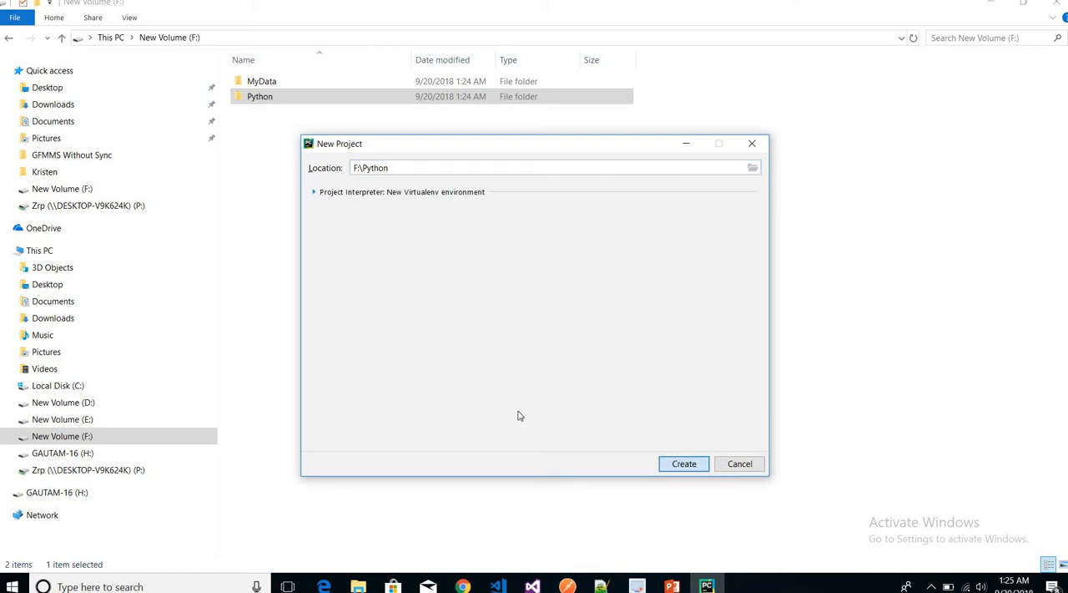
pyautogui.click(680, 464)
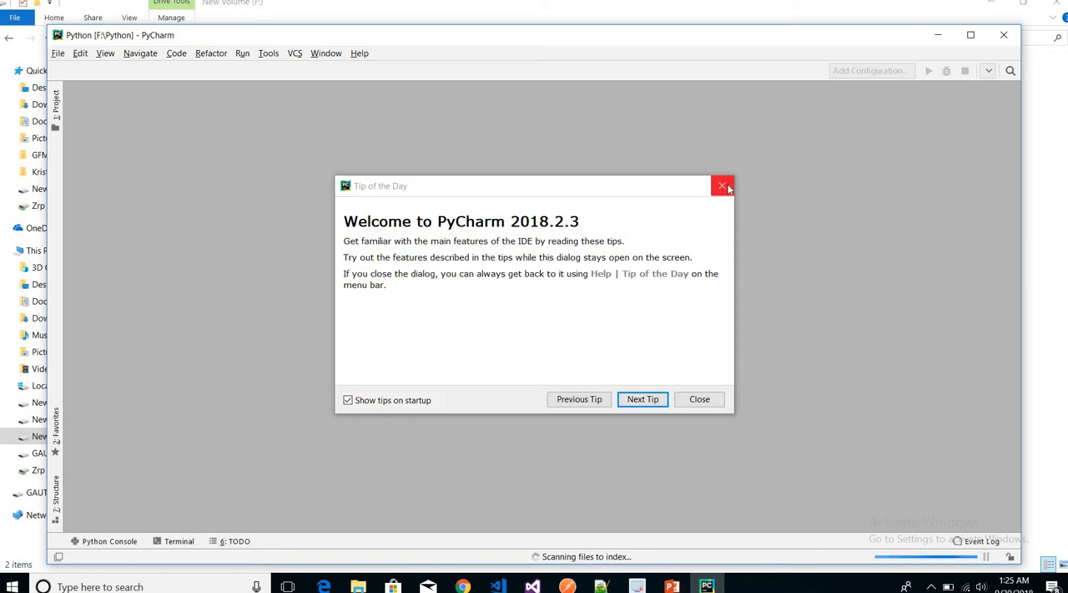
pyautogui.click(699, 400)
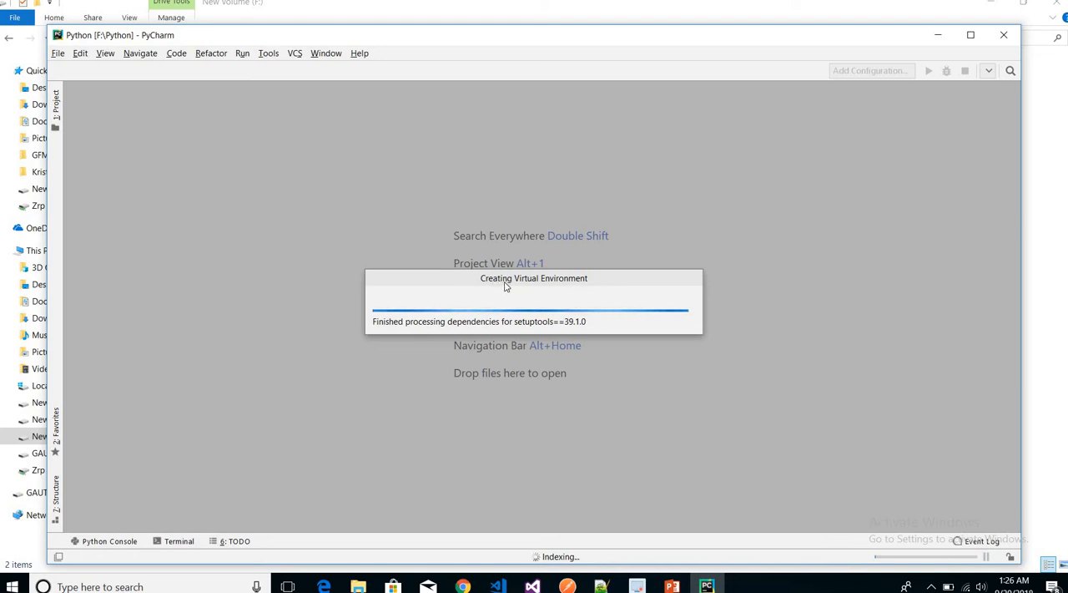
pyautogui.moveTo(505, 286); pyautogui.dragTo(354, 207)
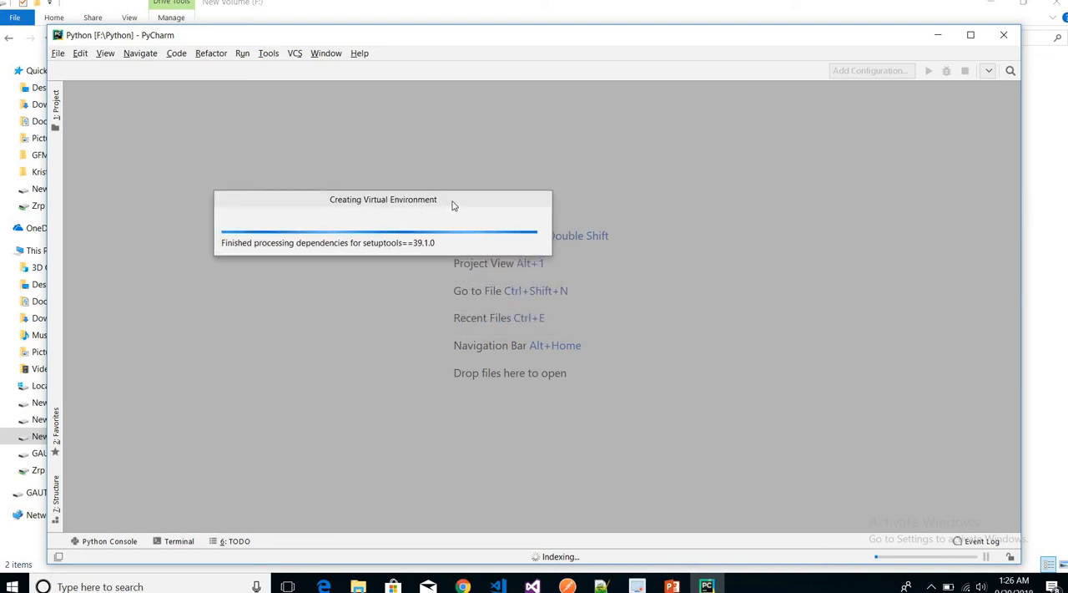
pyautogui.moveTo(437, 204); pyautogui.dragTo(618, 206)
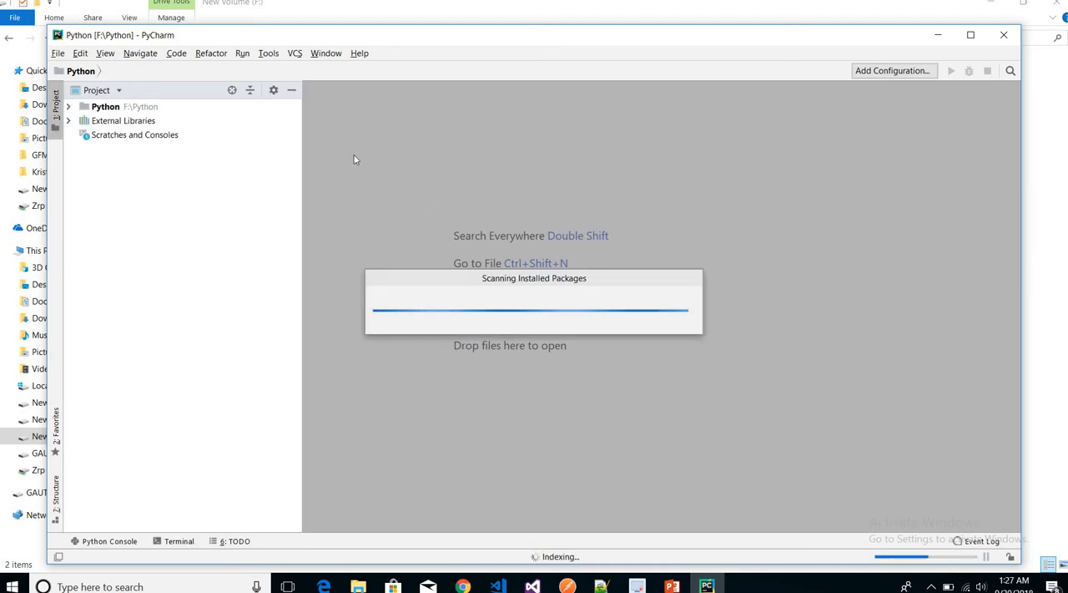
# Expand the Python project folder and add a new Python file named HelloWorld to it.
pyautogui.click(69, 108)
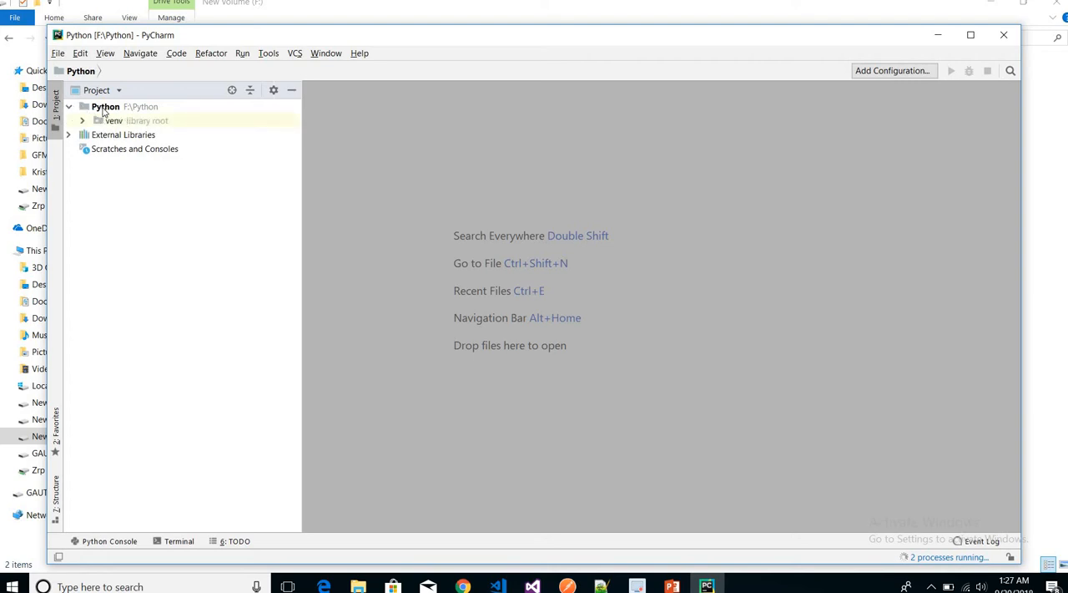
pyautogui.click(104, 108)
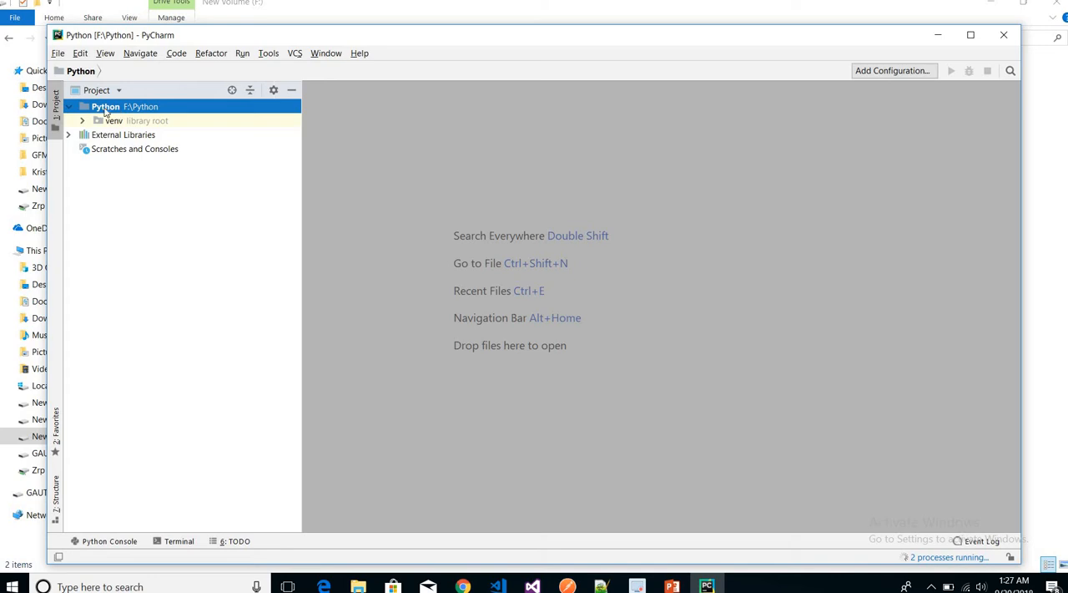
pyautogui.rightClick(100, 111)
pyautogui.moveTo(234, 120)
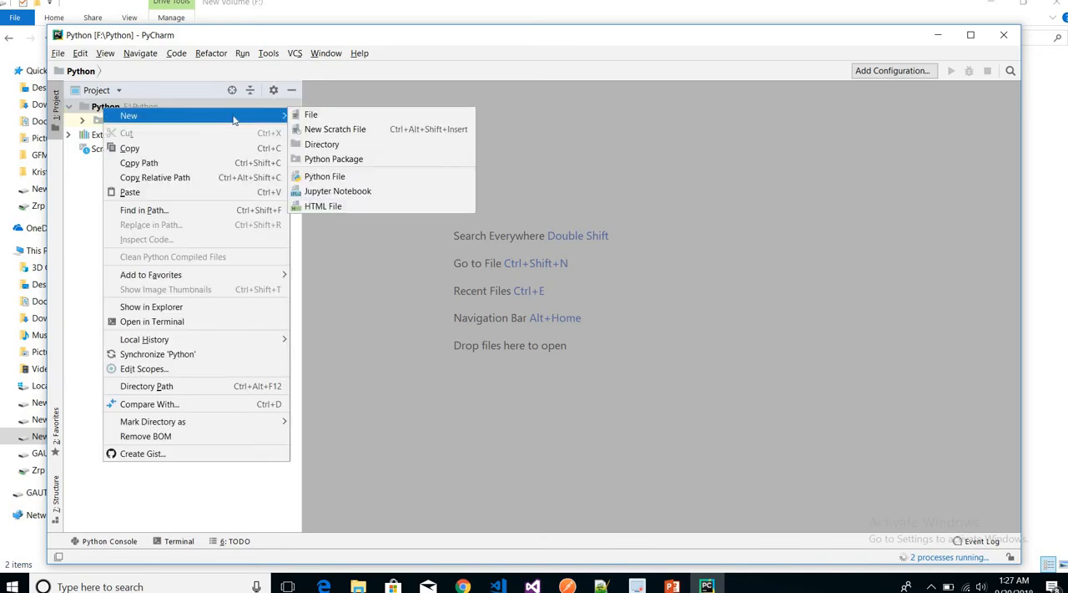
pyautogui.click(351, 181)
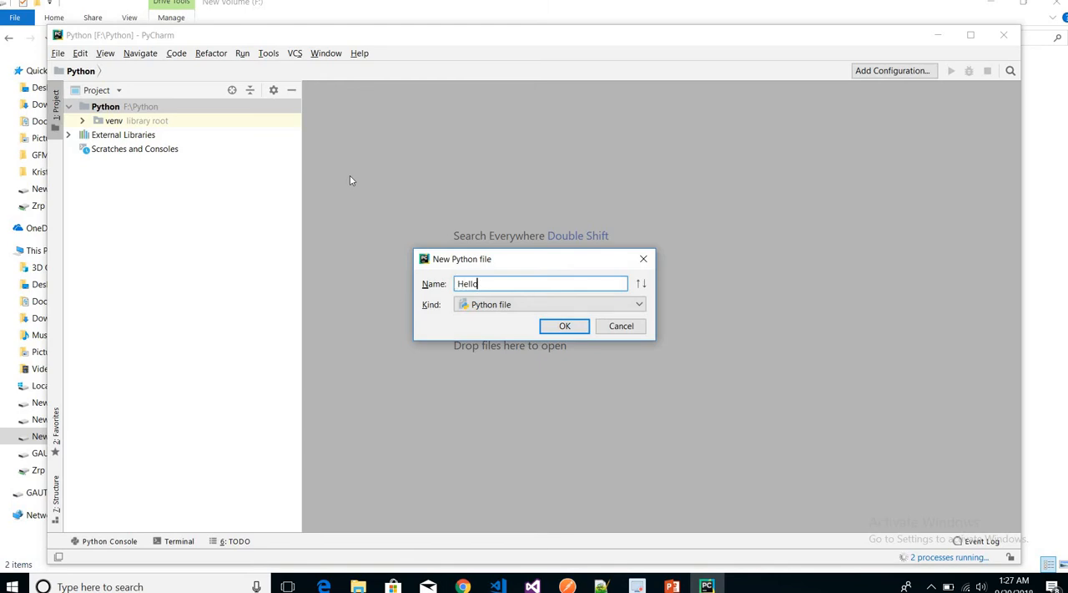
pyautogui.write('HelloWorld')
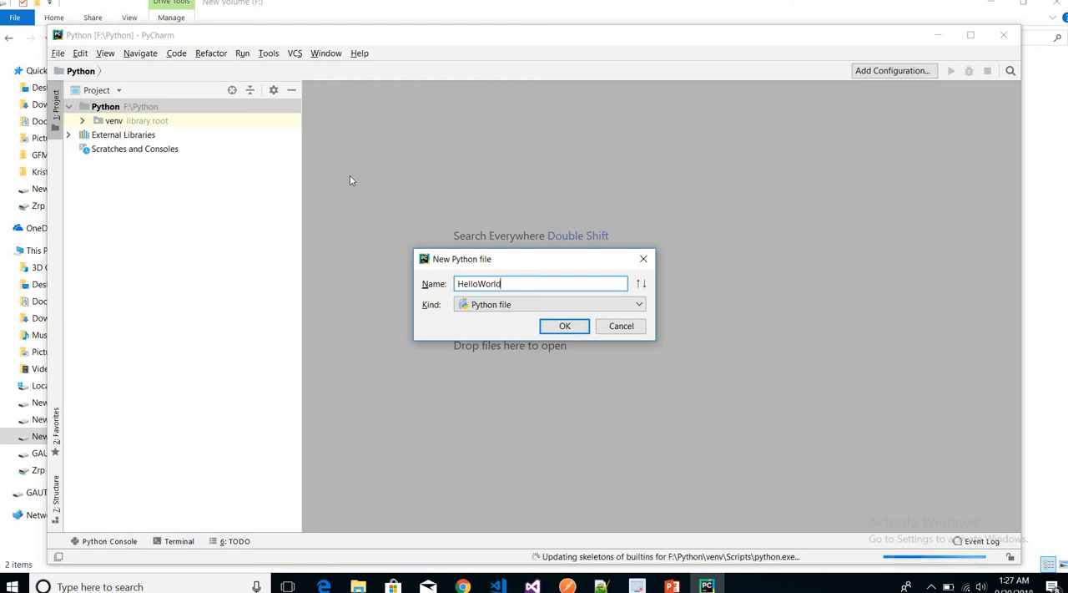
pyautogui.click(568, 331)
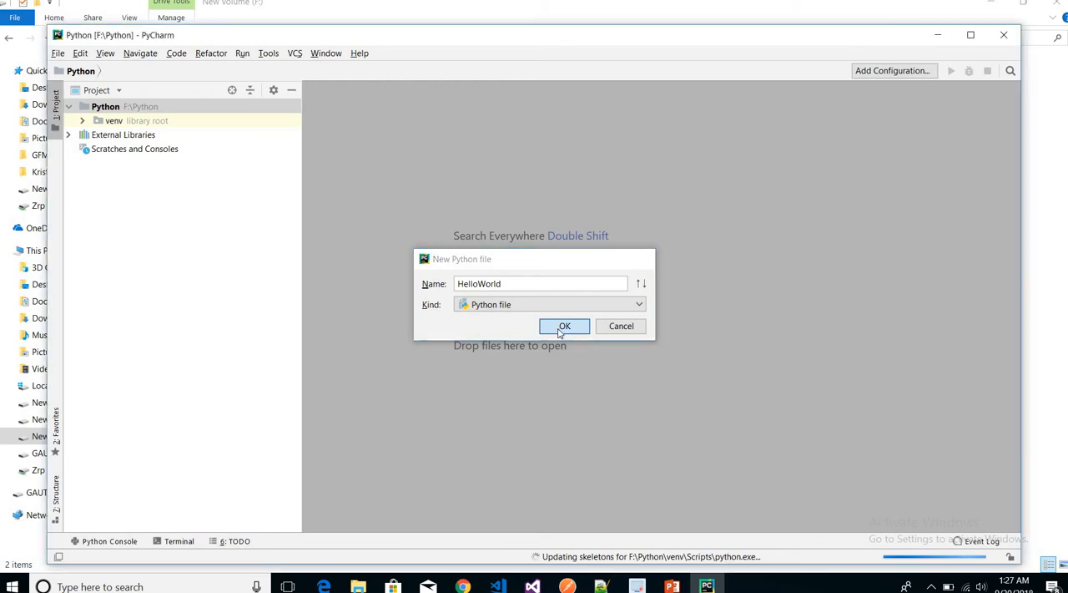
pyautogui.click(560, 330)
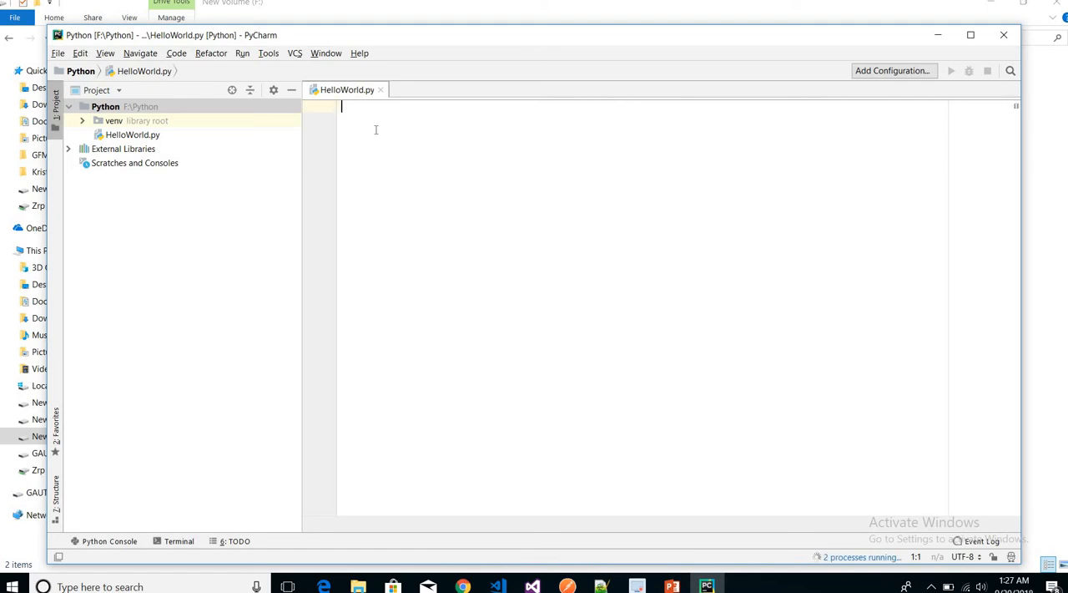
# Write the line print("Welcome to Interview Point.") in HelloWorld.py.
pyautogui.write('print')
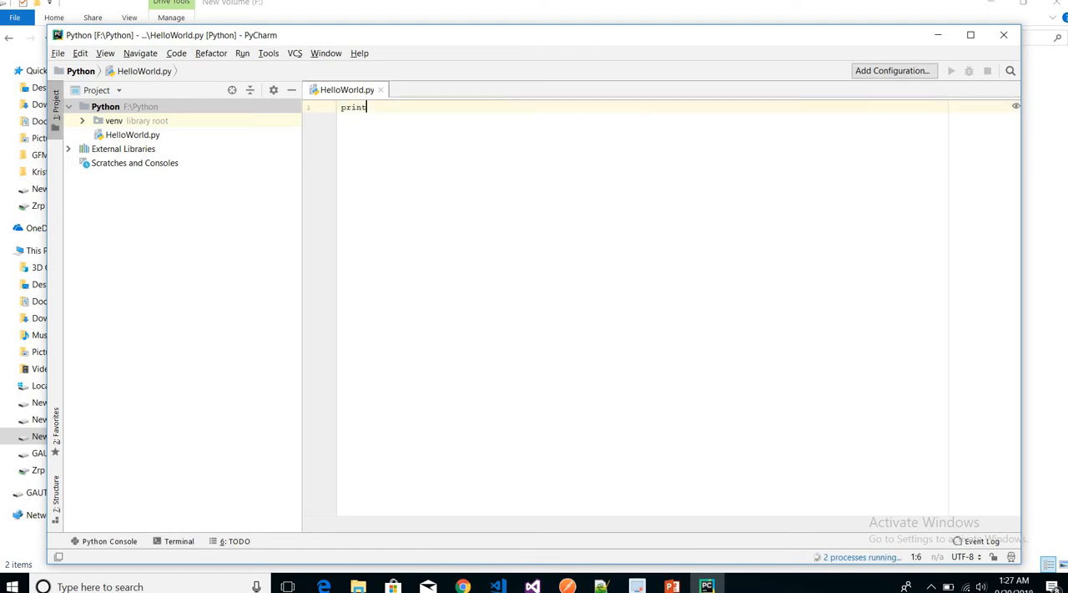
pyautogui.write('("')
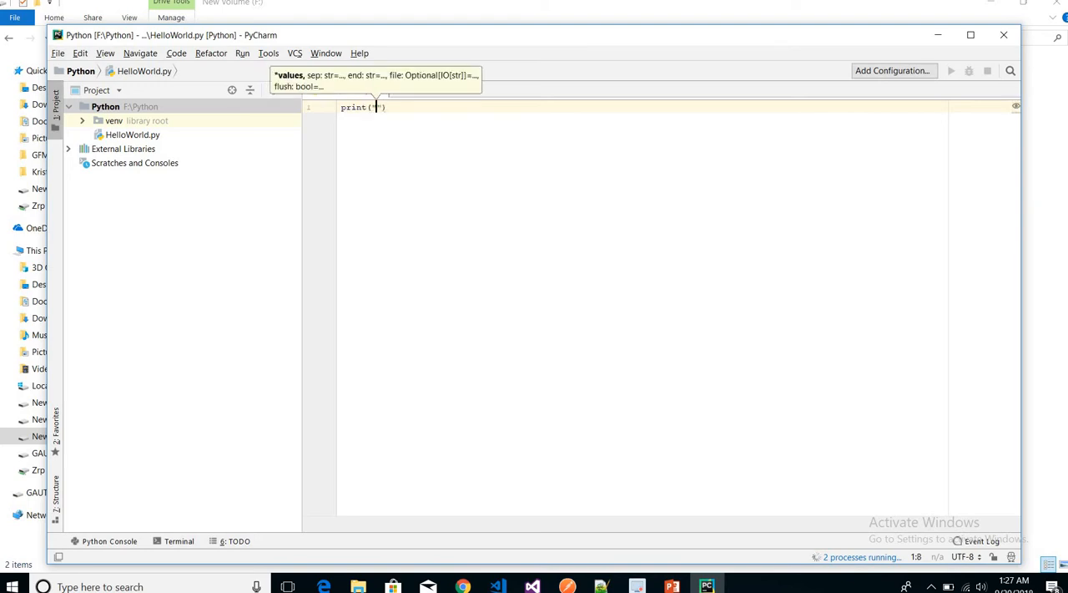
pyautogui.write('W')
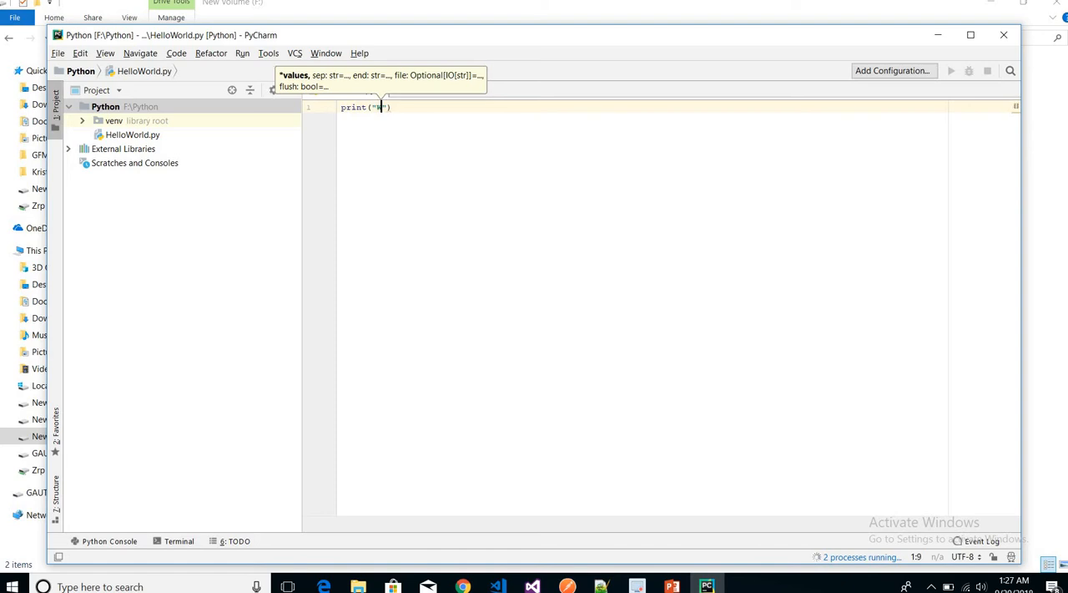
pyautogui.write('elcome ')
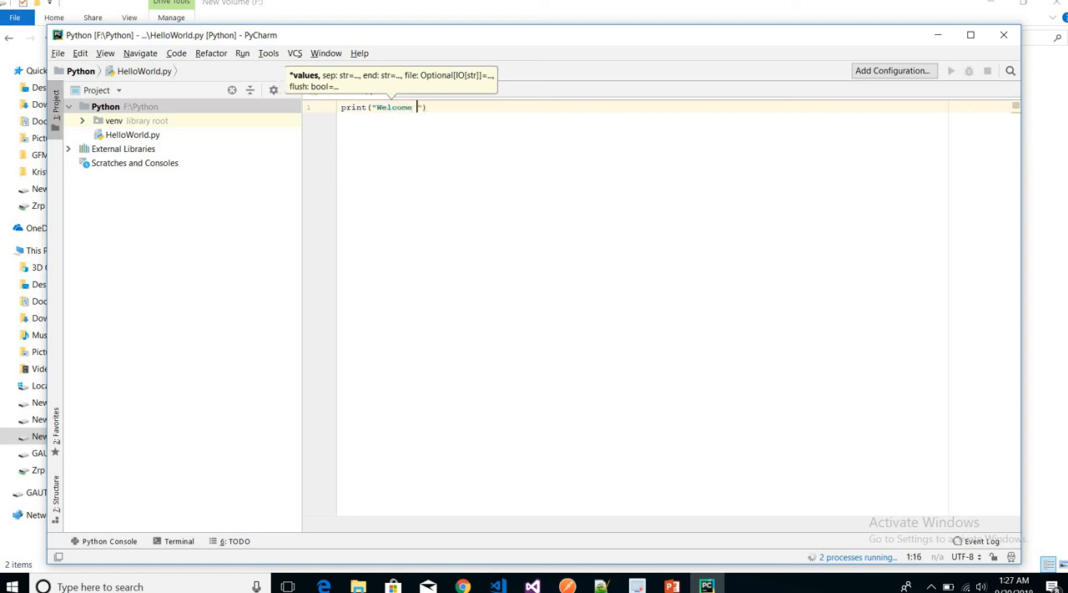
pyautogui.write('to Inte')
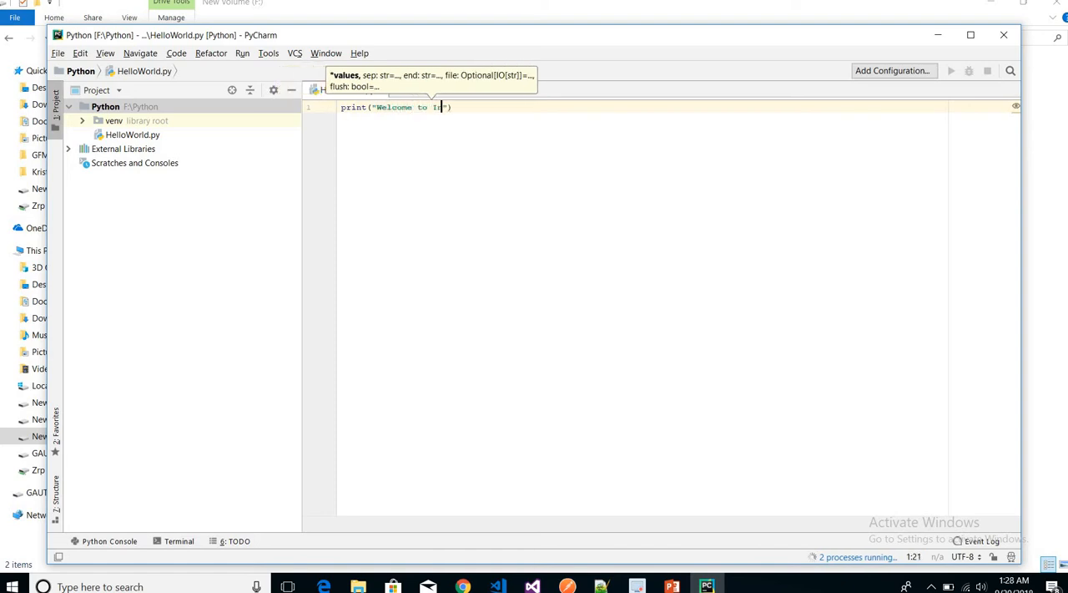
pyautogui.write('rview P')
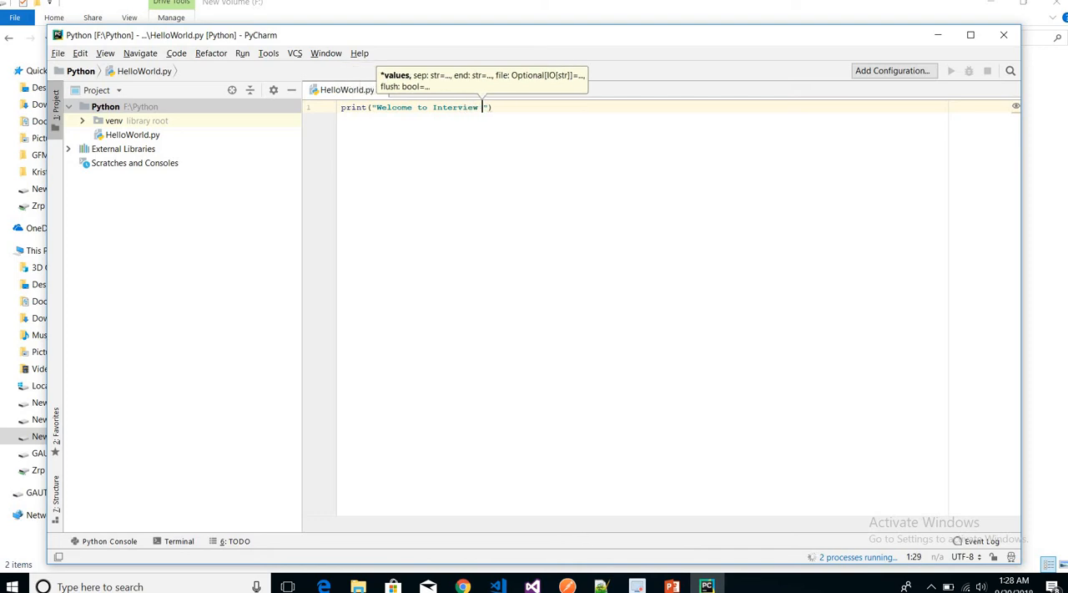
pyautogui.write('oint')
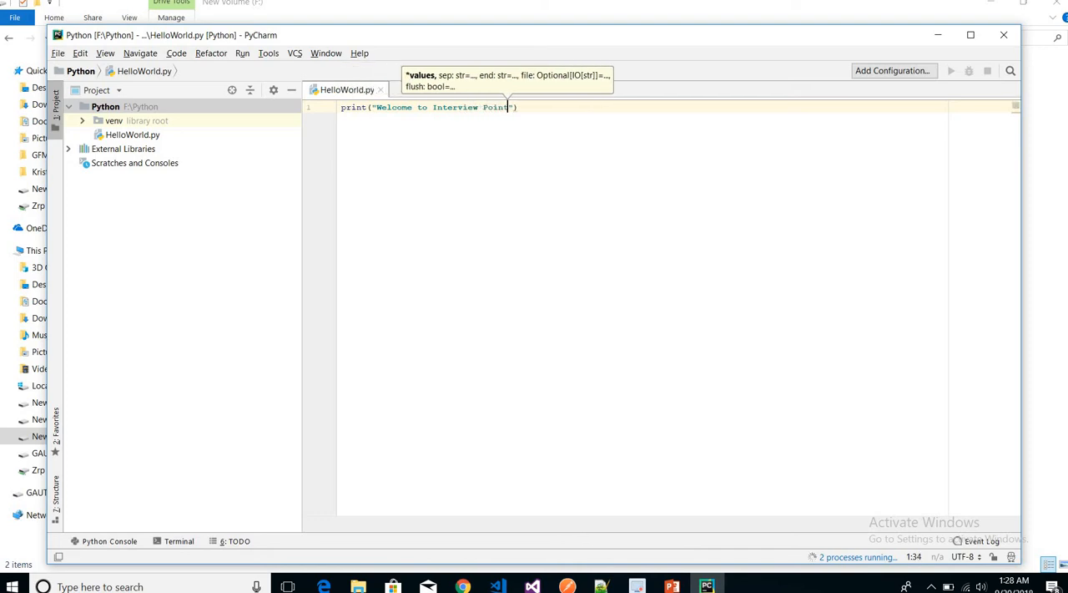
pyautogui.write('.')
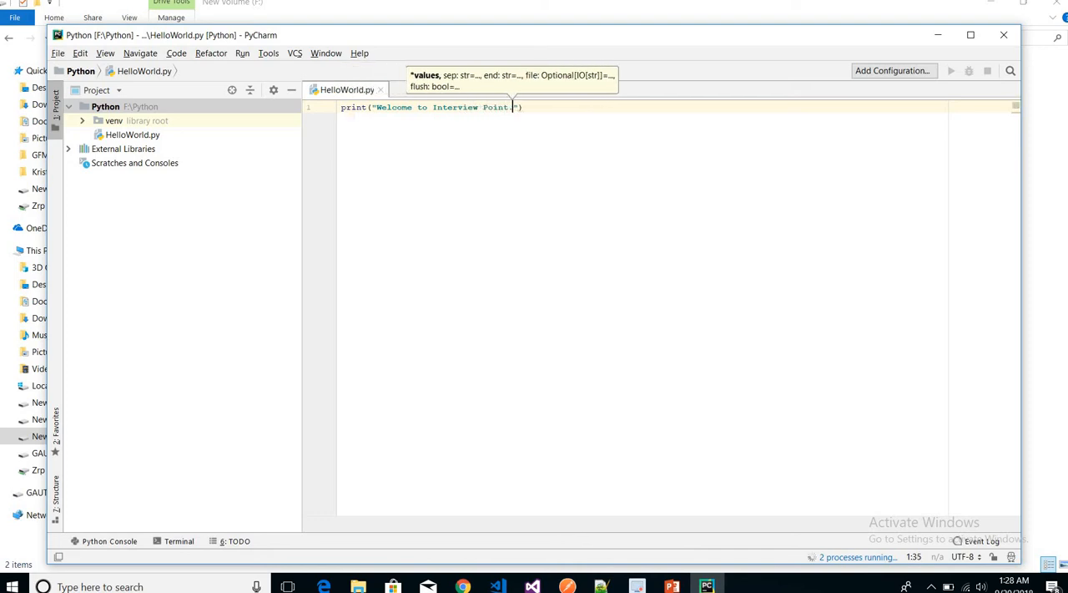
pyautogui.click(546, 114)
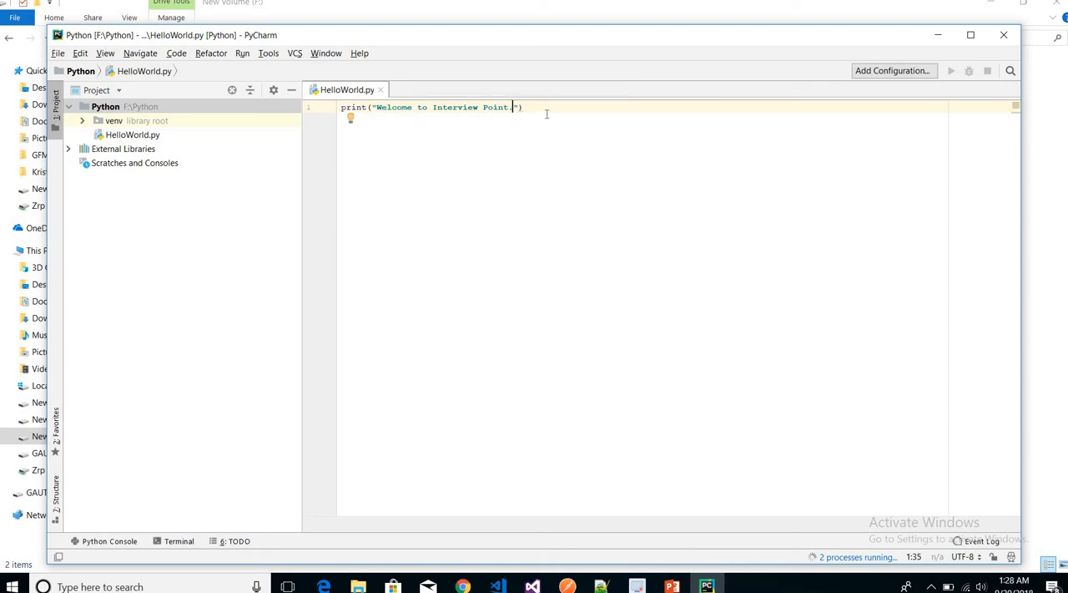
pyautogui.click(546, 108)
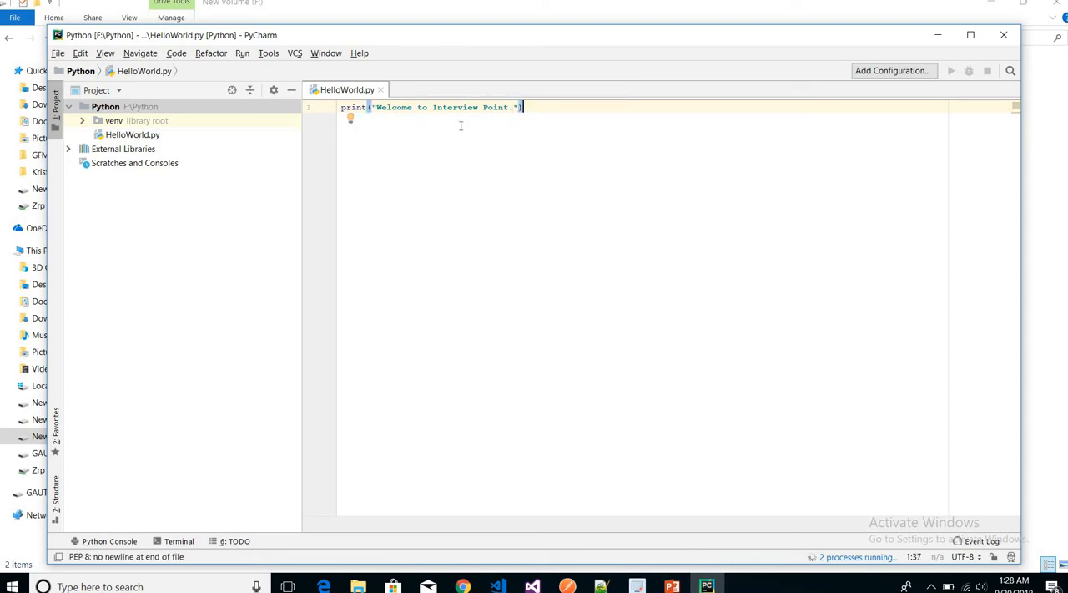
# Run the HelloWorld script for the first time and check its printed line in the run output.
pyautogui.click(241, 55)
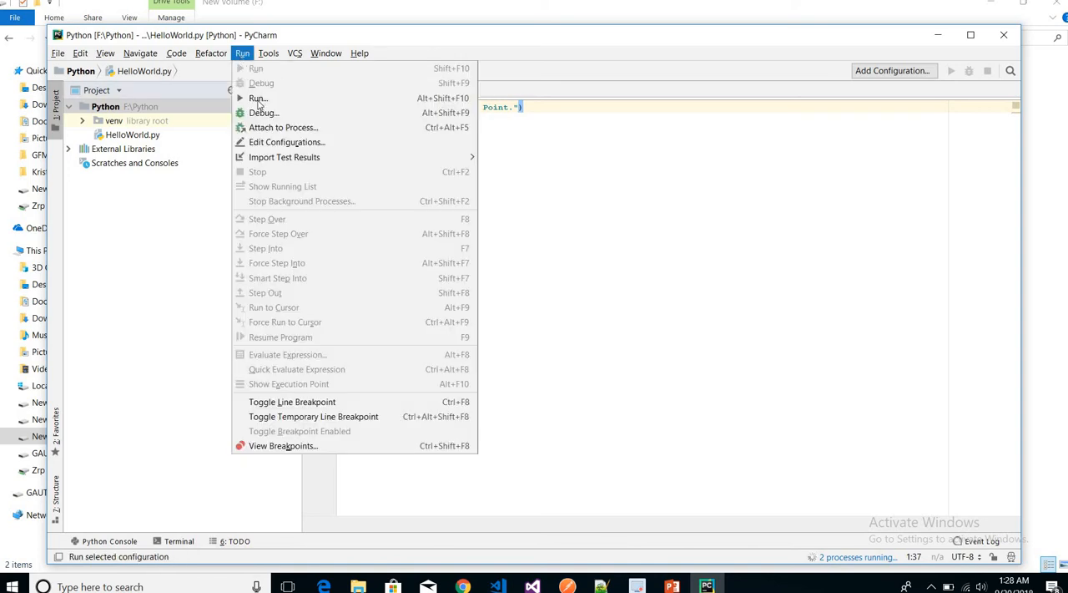
pyautogui.press('Escape')
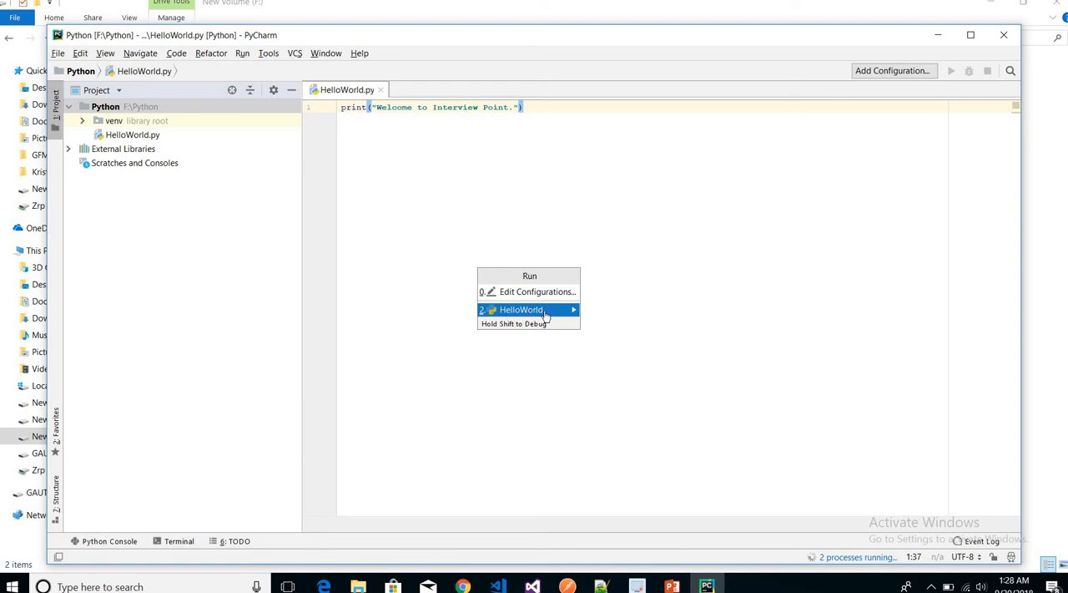
pyautogui.click(547, 313)
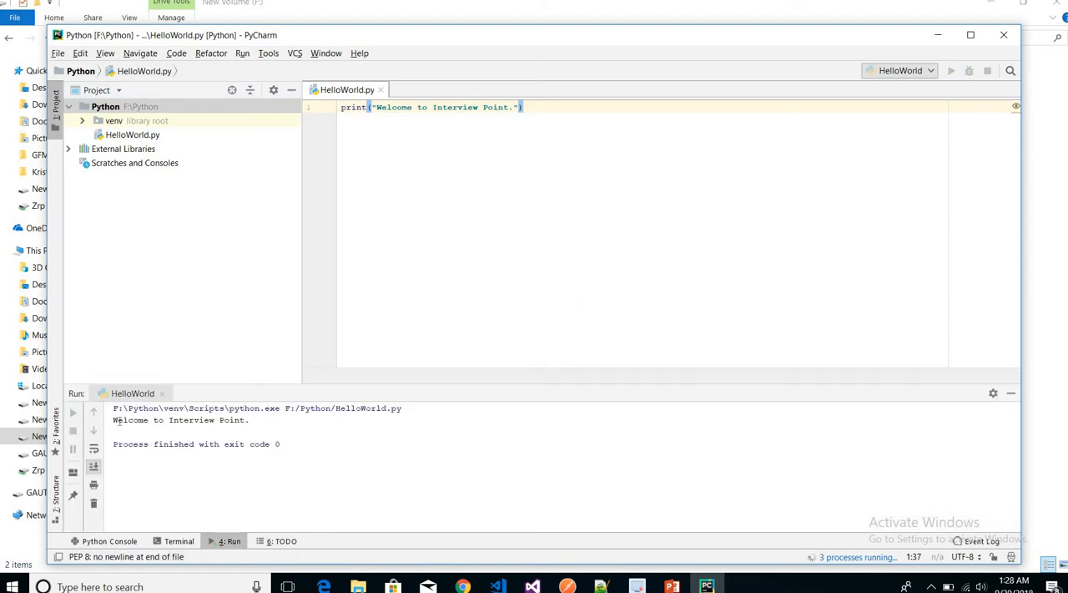
pyautogui.moveTo(112, 420); pyautogui.dragTo(248, 421)
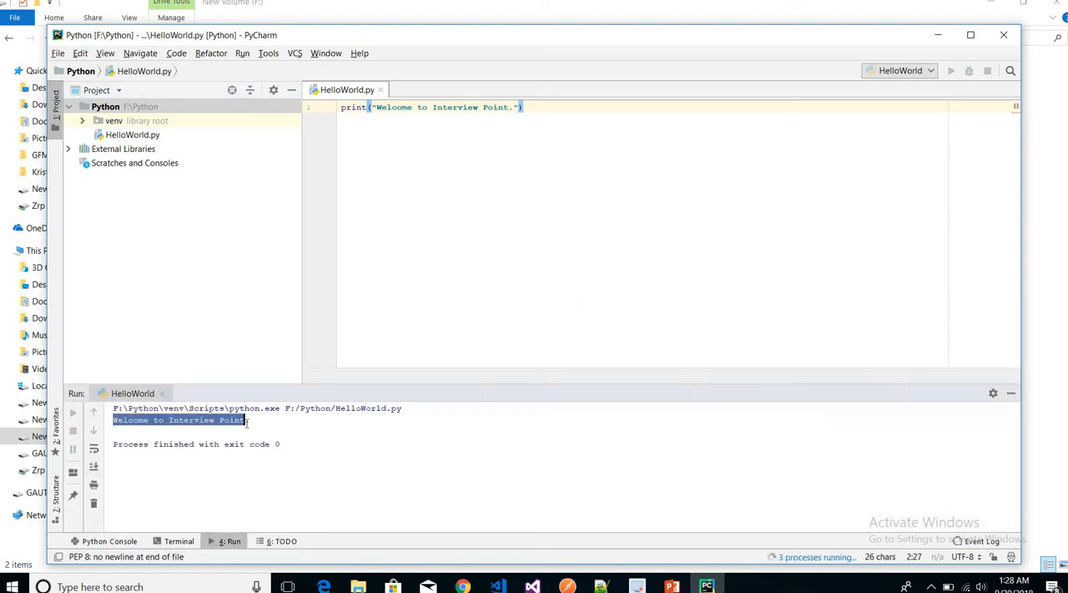
pyautogui.click(248, 421)
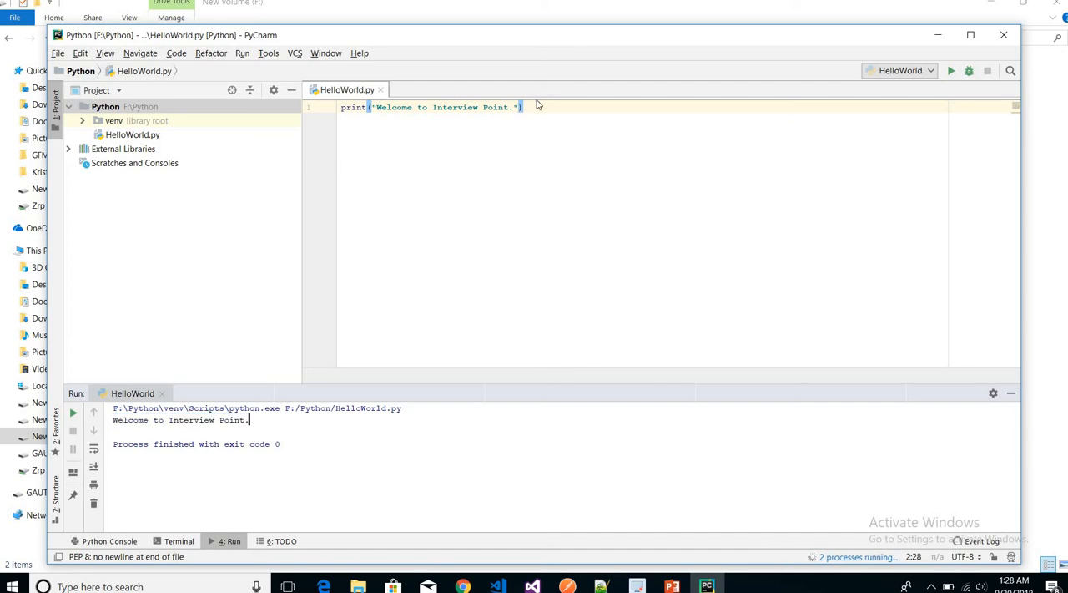
# Add the statement print('Hello World') on line 3 of HelloWorld.py, leaving a blank line after the first print statement.
pyautogui.click(537, 109)
pyautogui.press('Return')
pyautogui.press('Return')
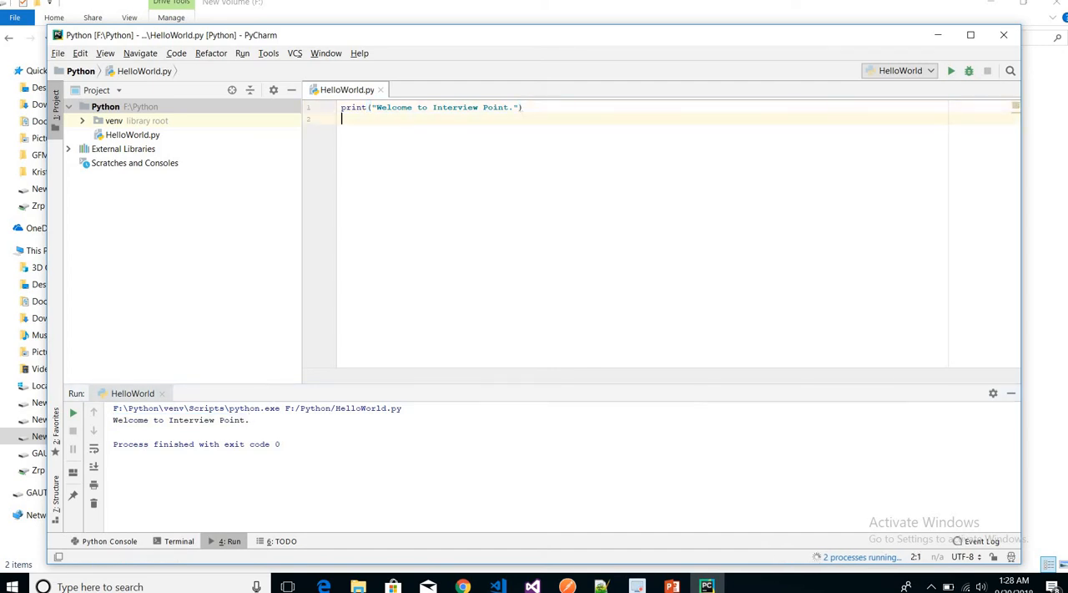
pyautogui.write('print')
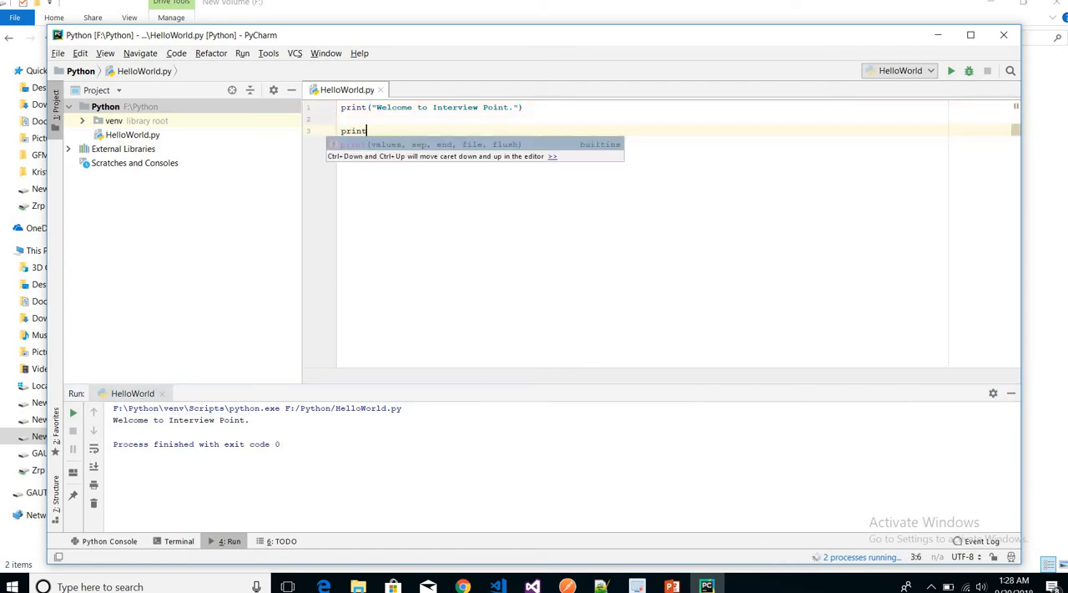
pyautogui.write('(')
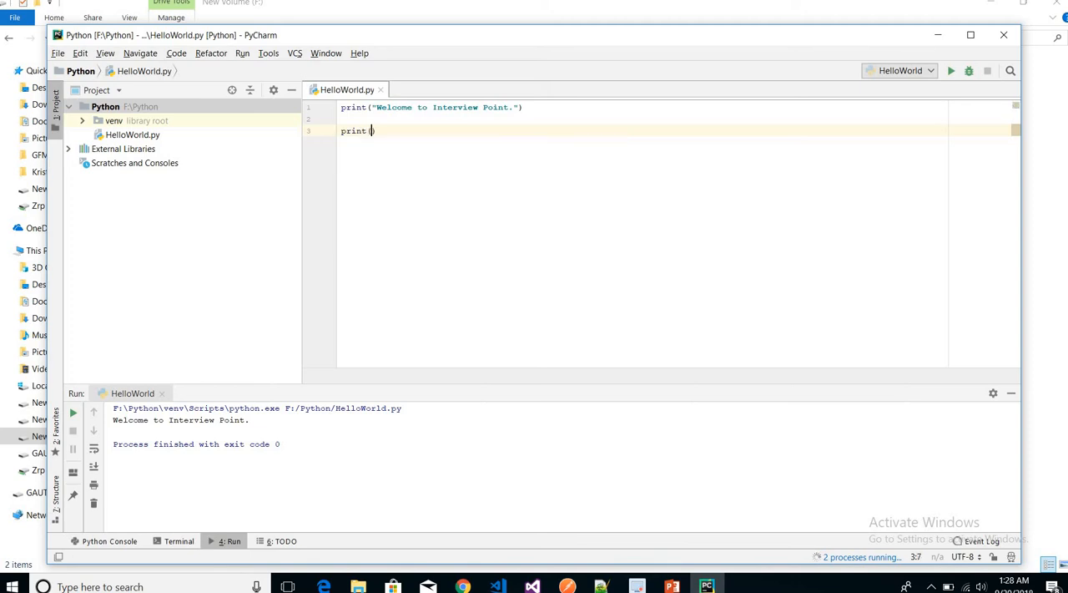
pyautogui.write("'Hell")
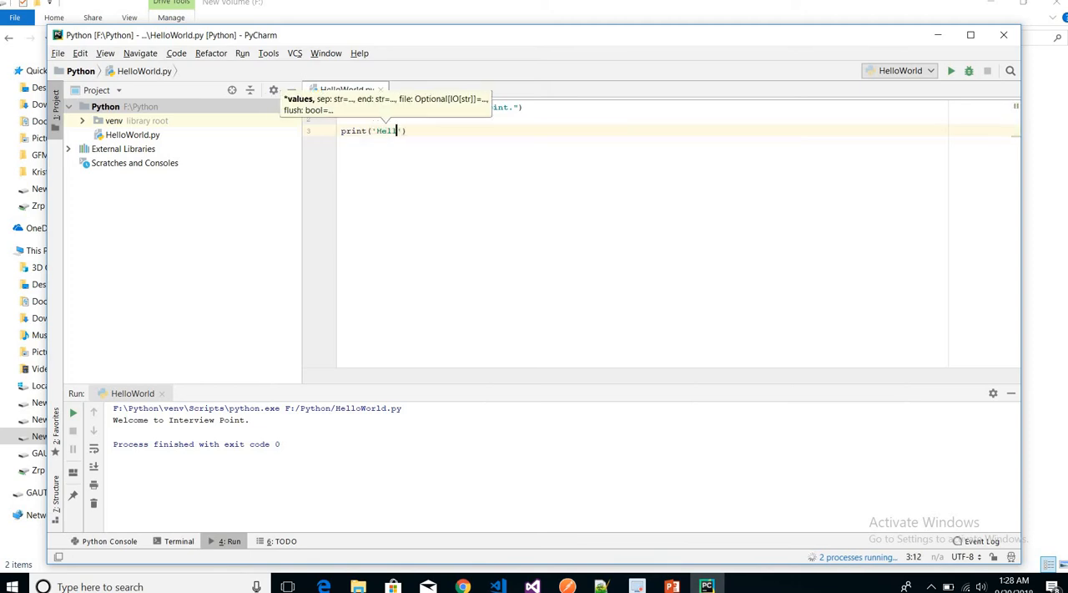
pyautogui.write('o Wor')
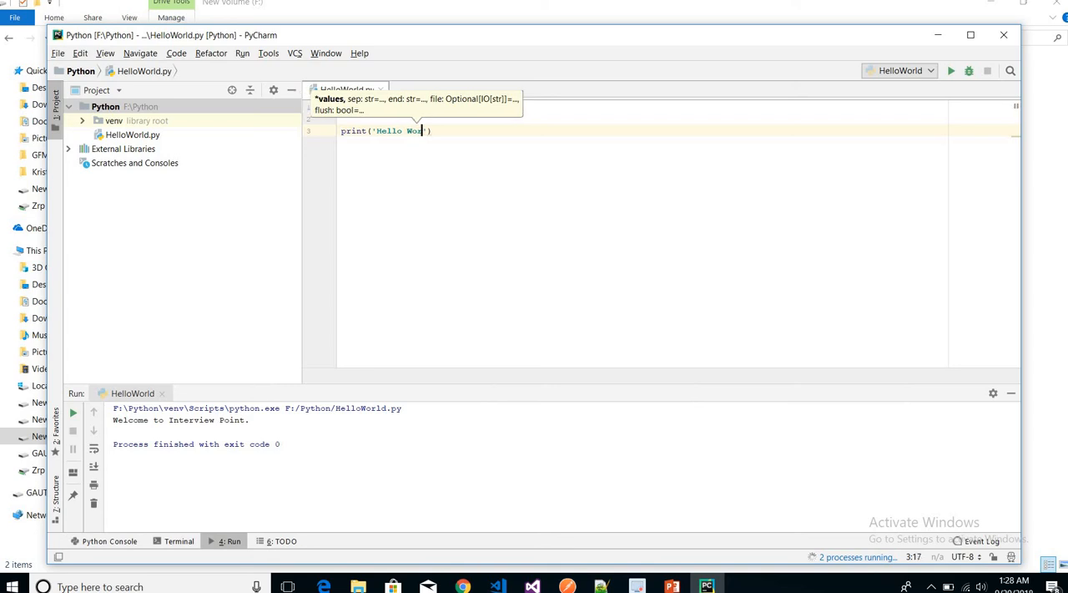
pyautogui.write('ld')
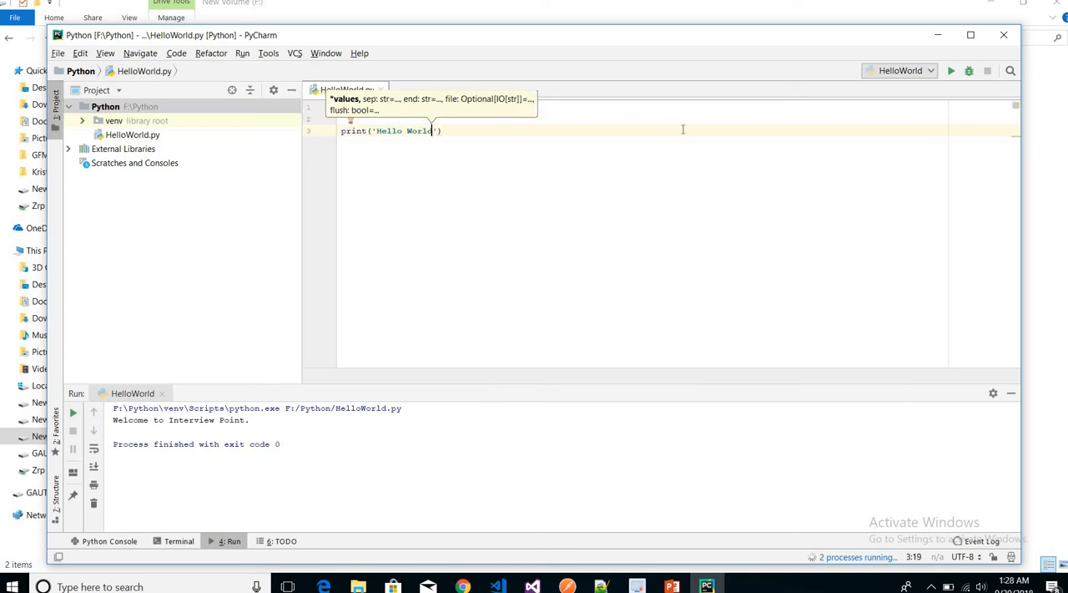
pyautogui.write("')")
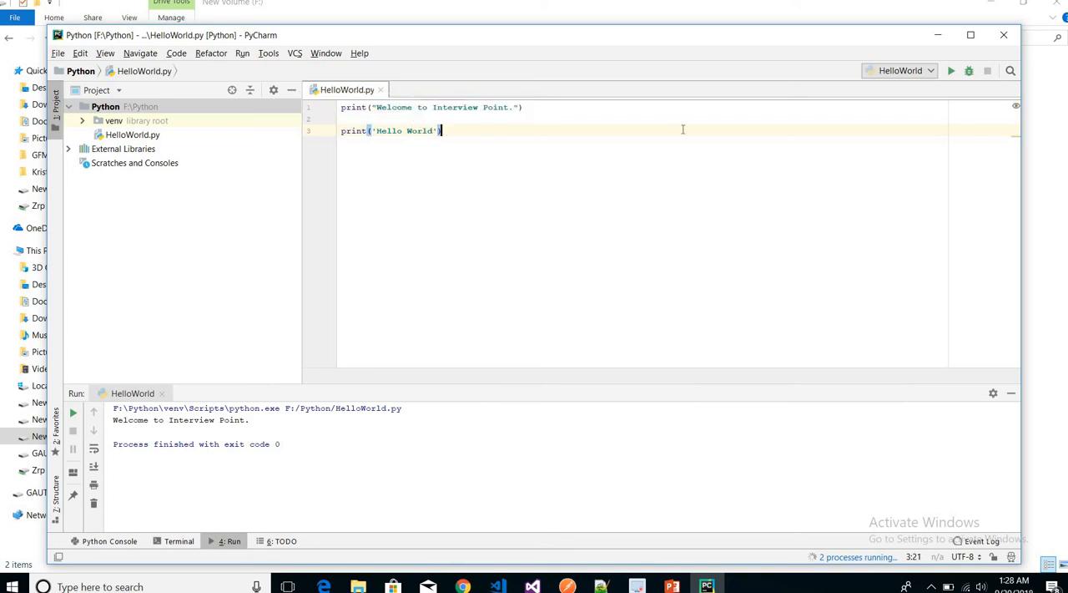
# Run the HelloWorld script again with both print statements and check the lines it outputs.
pyautogui.click(950, 72)
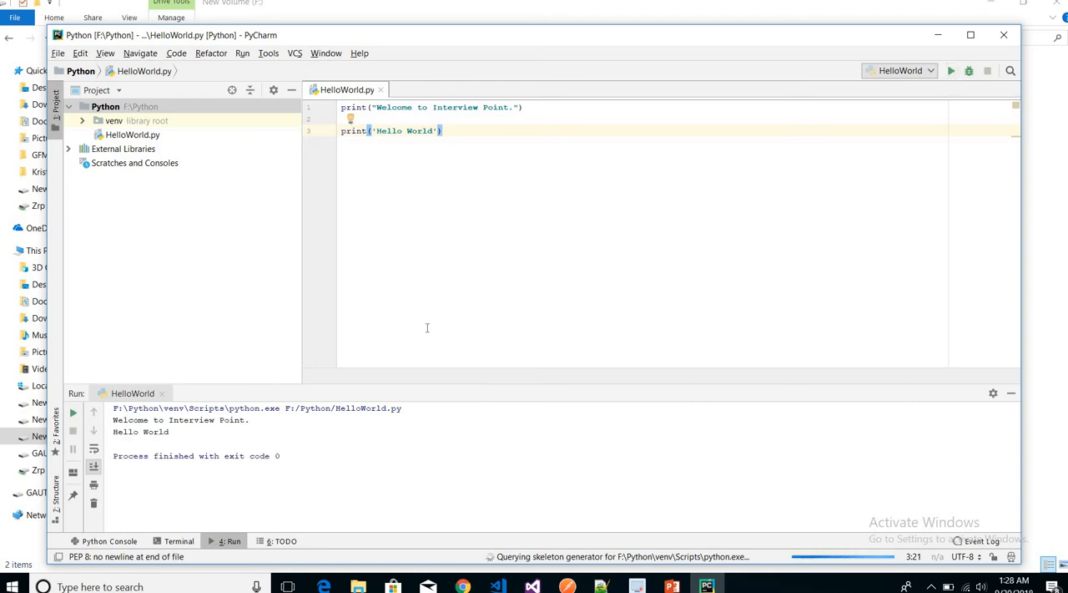
pyautogui.moveTo(169, 432); pyautogui.dragTo(113, 432)
pyautogui.moveTo(249, 425)
pyautogui.mouseDown()
pyautogui.moveTo(125, 424)
pyautogui.moveTo(260, 434)
pyautogui.mouseUp()
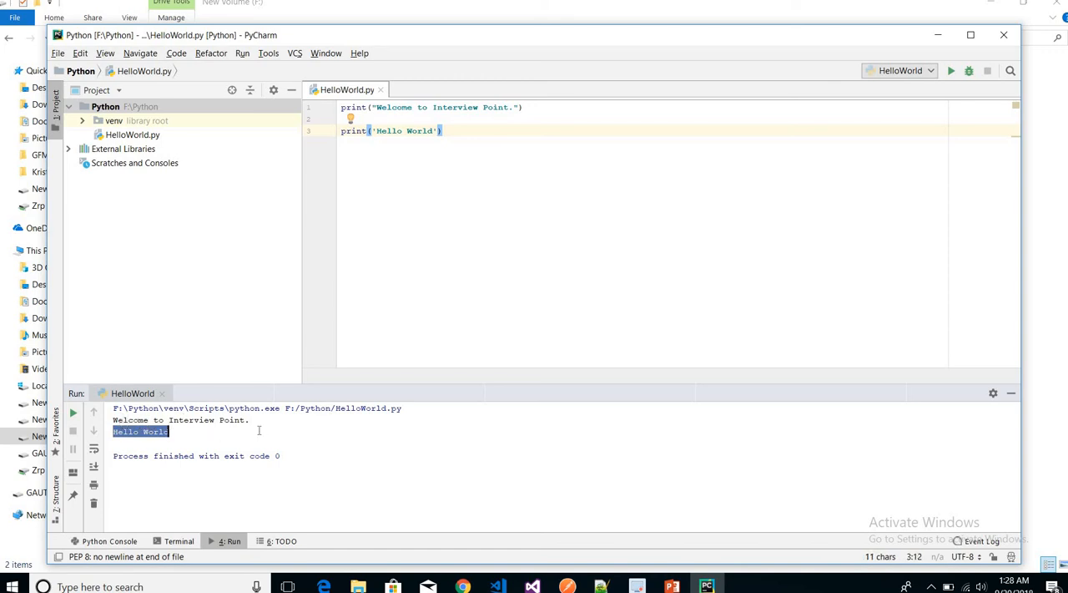
pyautogui.click(259, 430)
pyautogui.moveTo(169, 432); pyautogui.dragTo(111, 419)
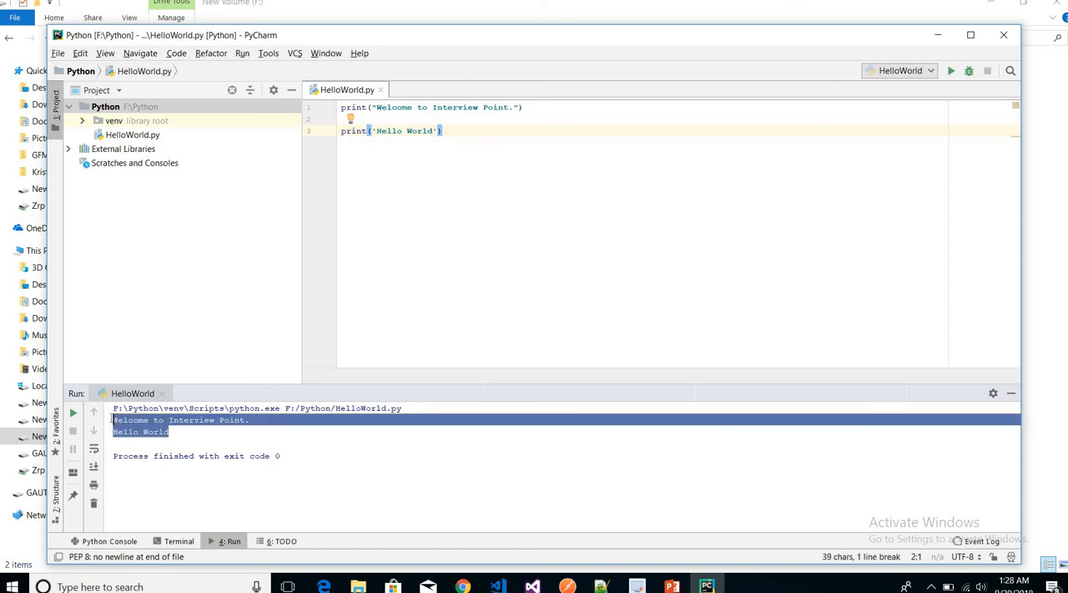
# Review the Python project folder, its HelloWorld.py file and the two print statements in the code.
pyautogui.click(71, 108)
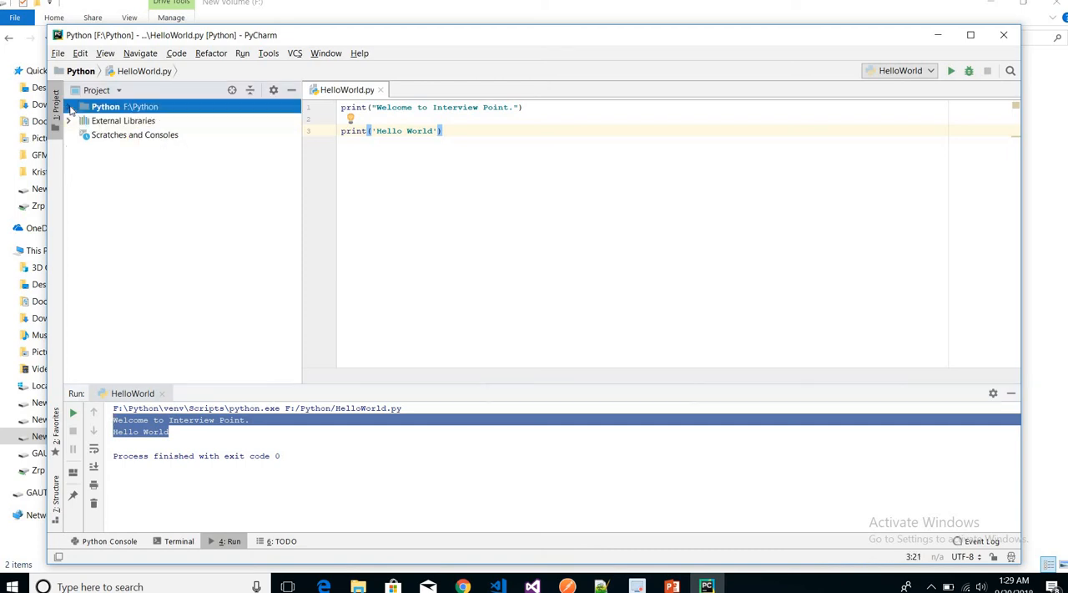
pyautogui.click(71, 108)
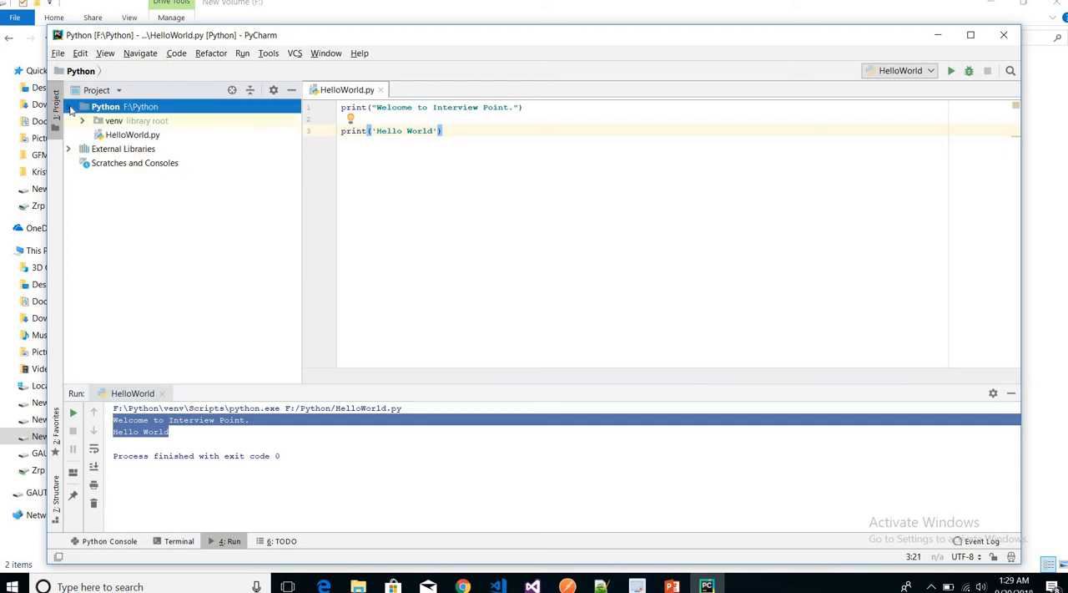
pyautogui.click(130, 137)
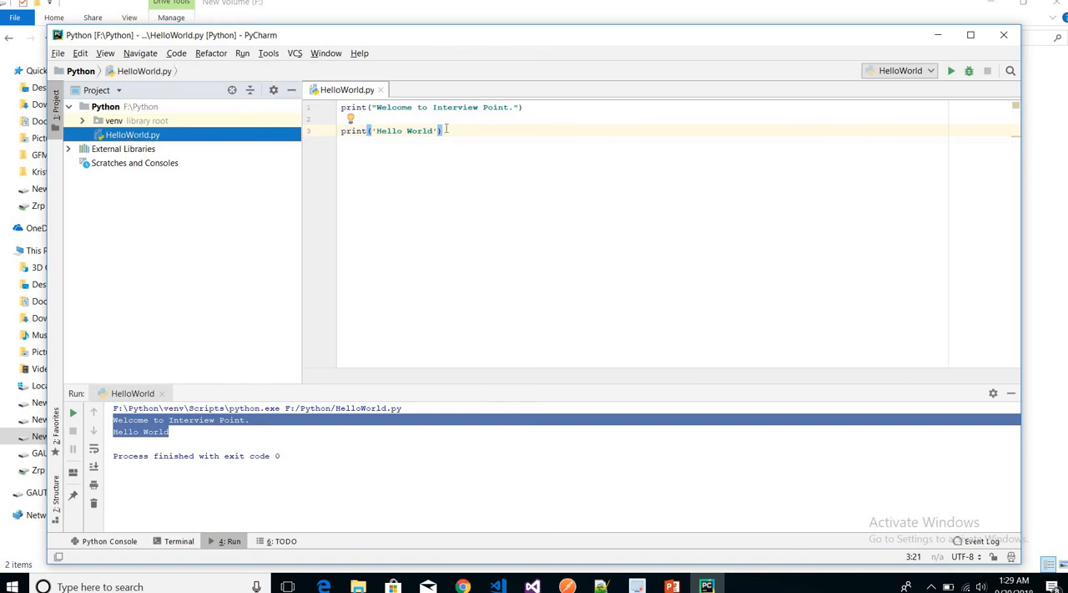
pyautogui.moveTo(446, 129); pyautogui.dragTo(339, 130)
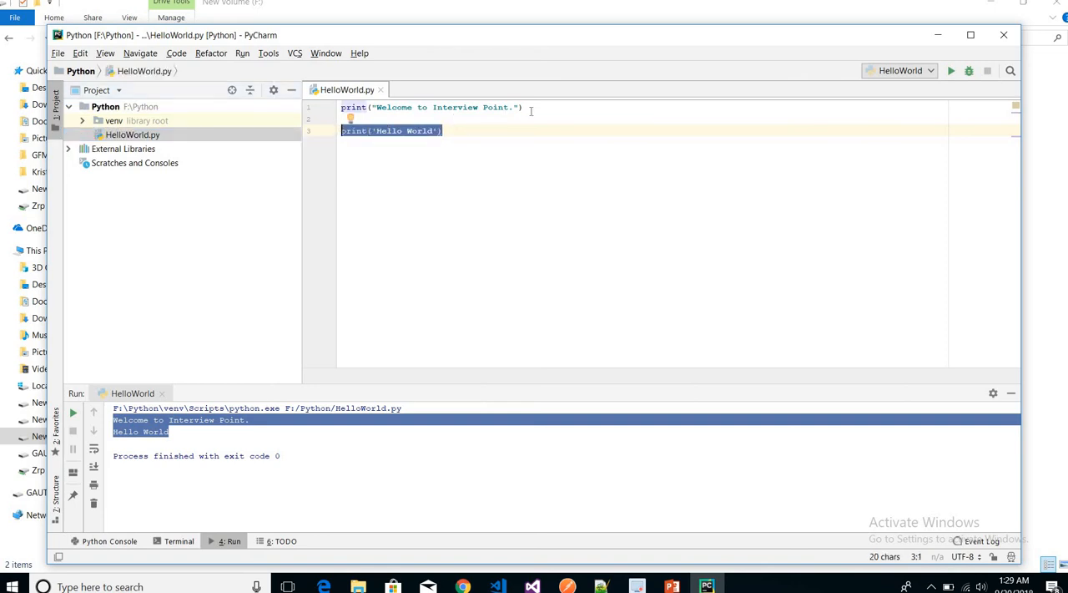
pyautogui.moveTo(525, 108); pyautogui.dragTo(342, 113)
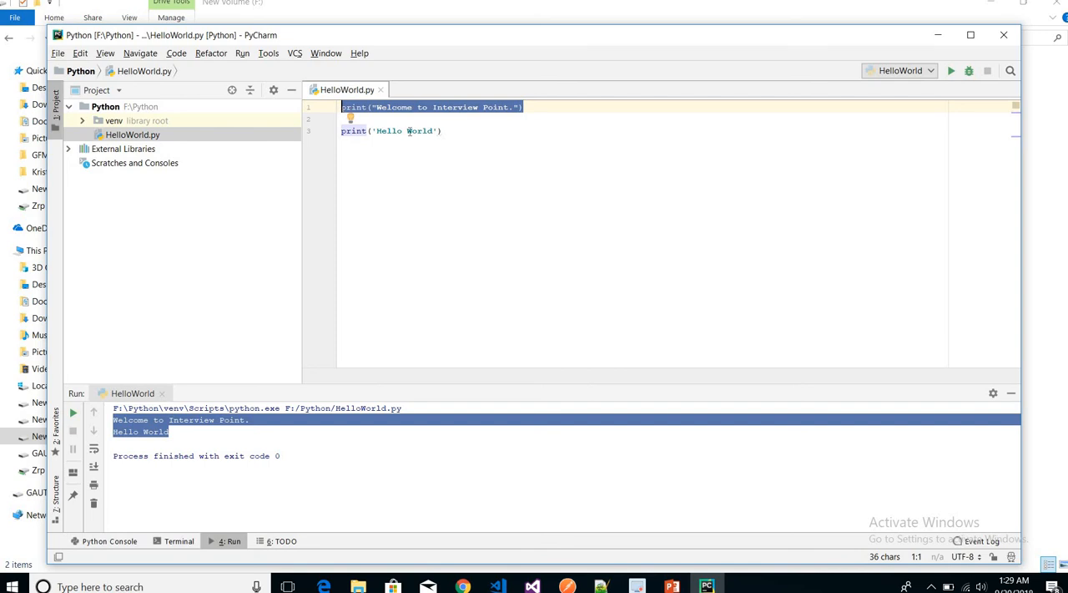
pyautogui.click(455, 131)
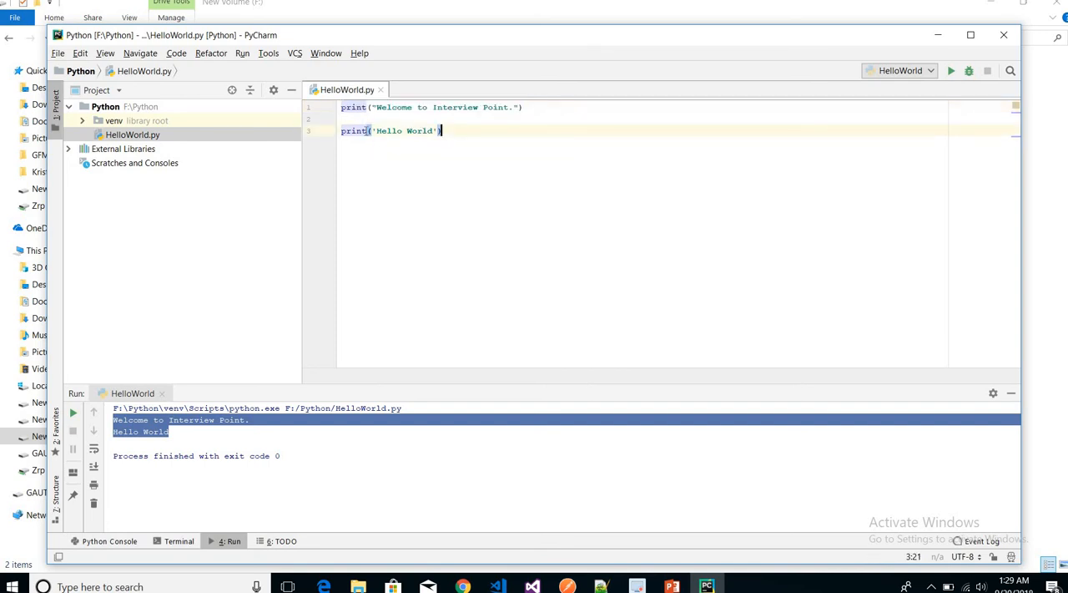
pyautogui.hotkey('shift', 'Home')
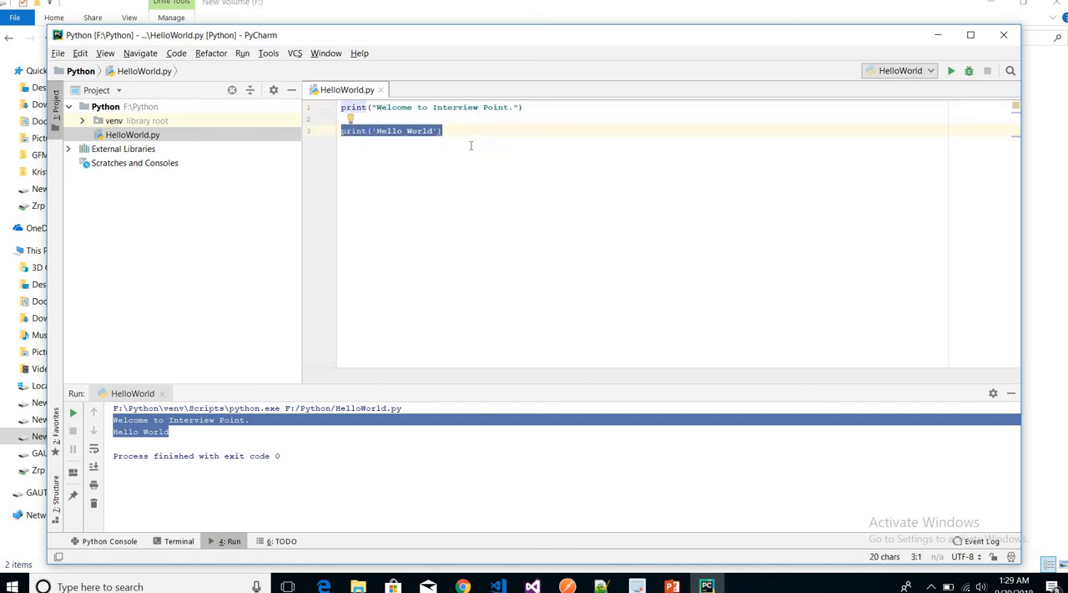
pyautogui.click(471, 146)
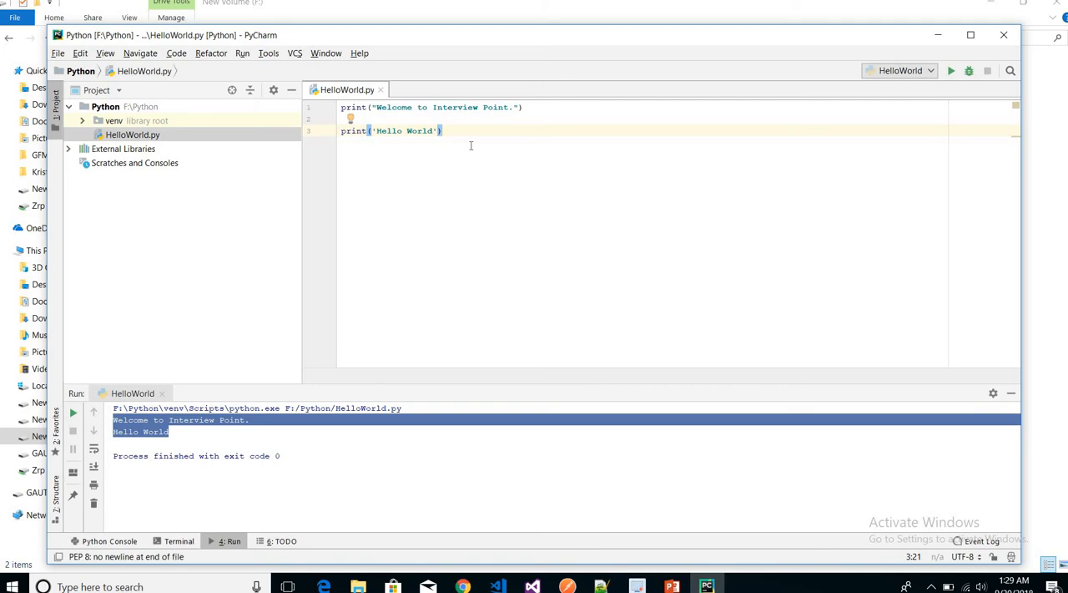